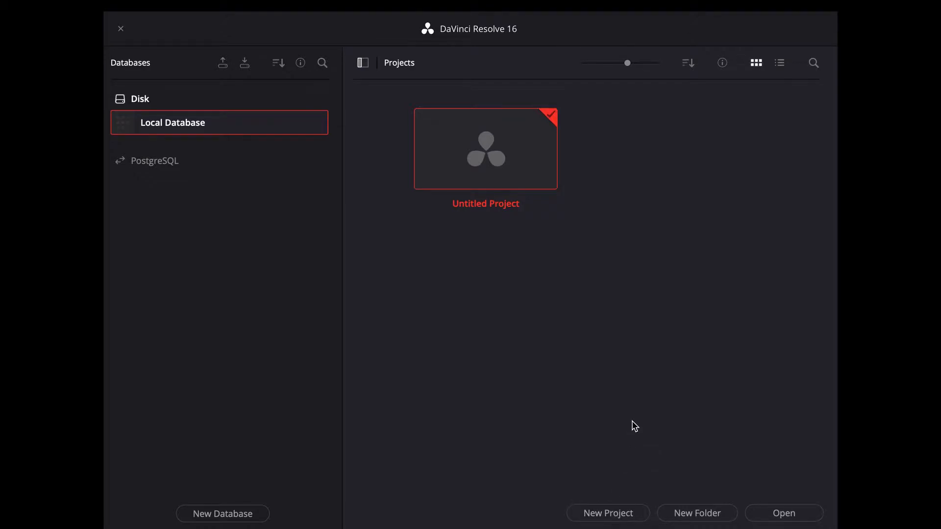
Step: Create a new project named BTS in the local database
click(610, 514)
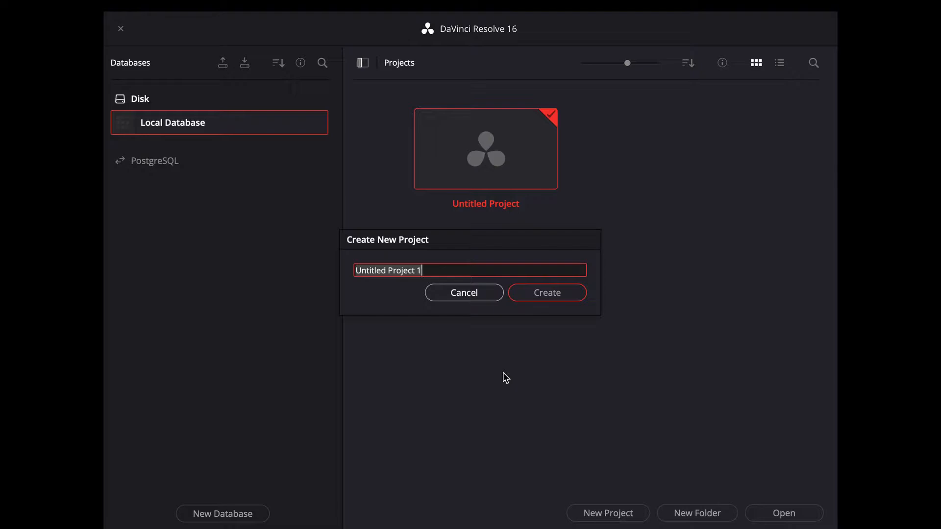
text(BTS tu)
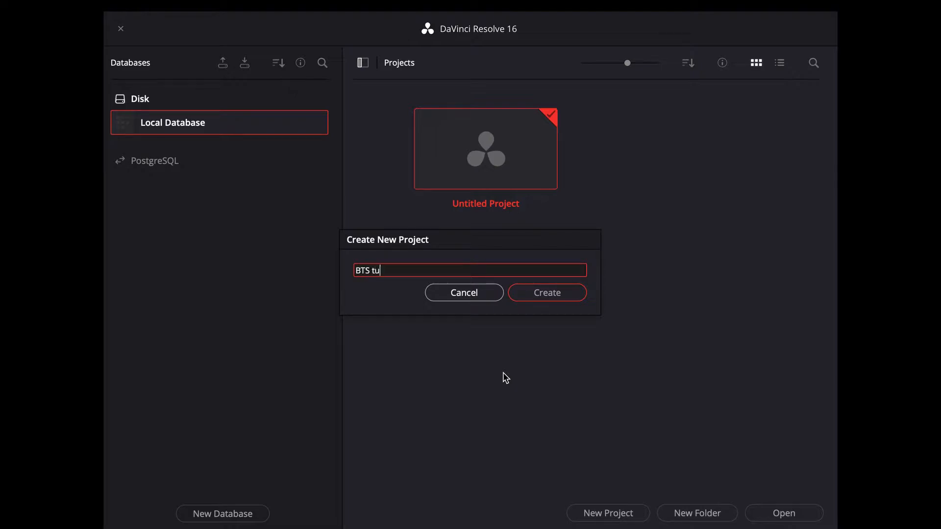
text(t)
key(BackSpace)
key(BackSpace)
key(BackSpace)
key(BackSpace)
click(539, 299)
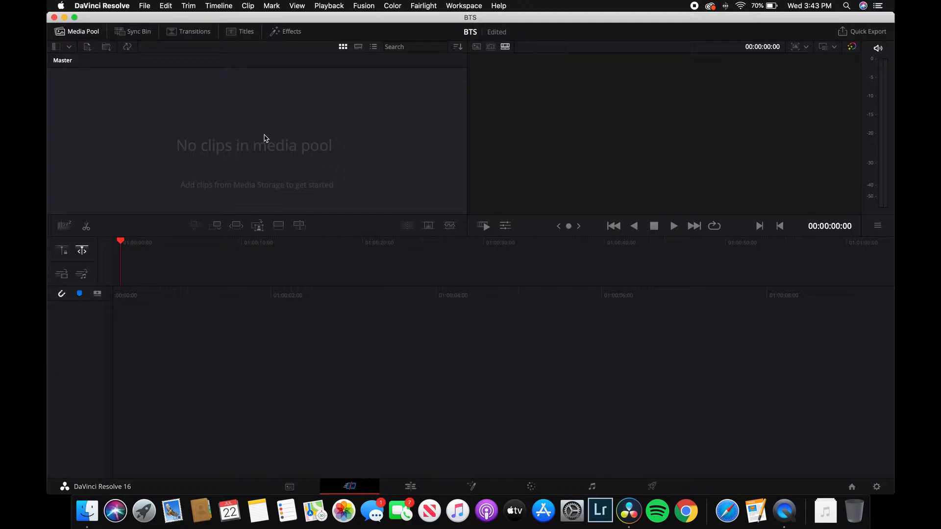
Step: Add two new bins to the Master level of the media pool
right_click(182, 118)
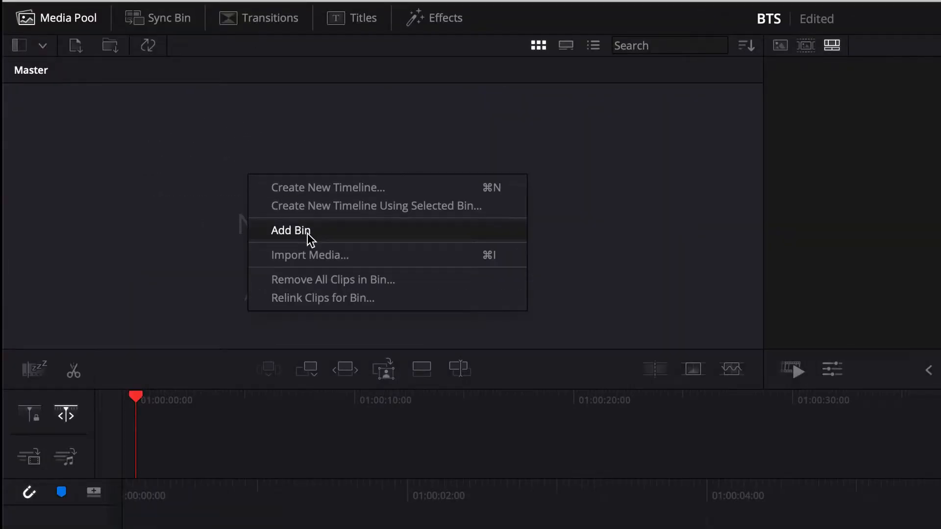
click(307, 233)
right_click(425, 217)
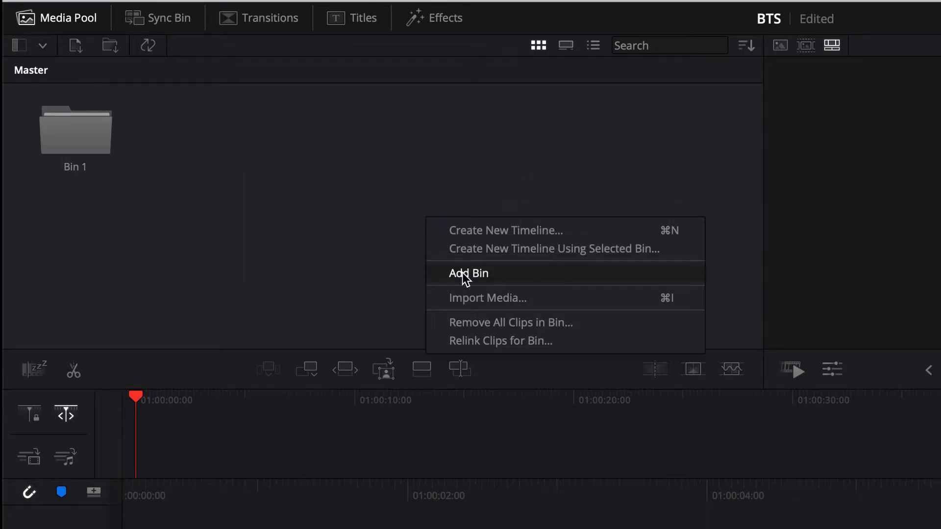
right_click(354, 217)
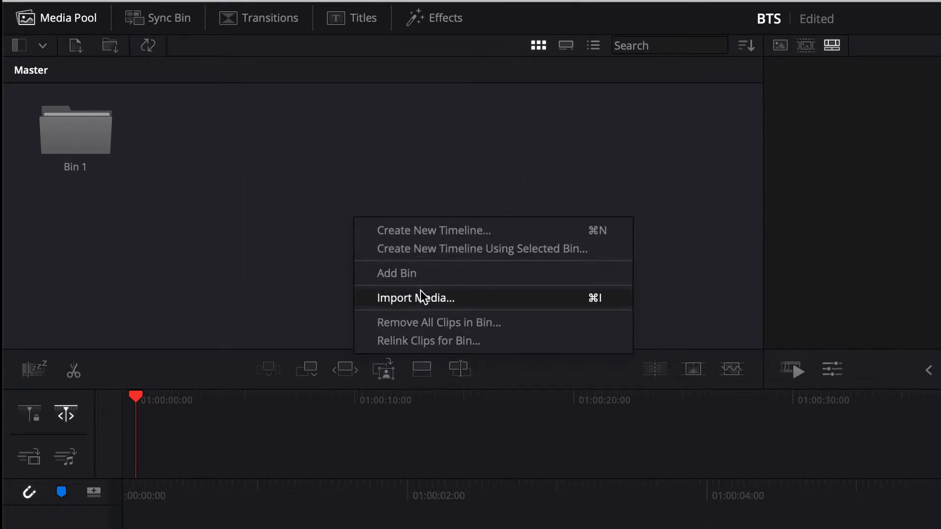
click(405, 273)
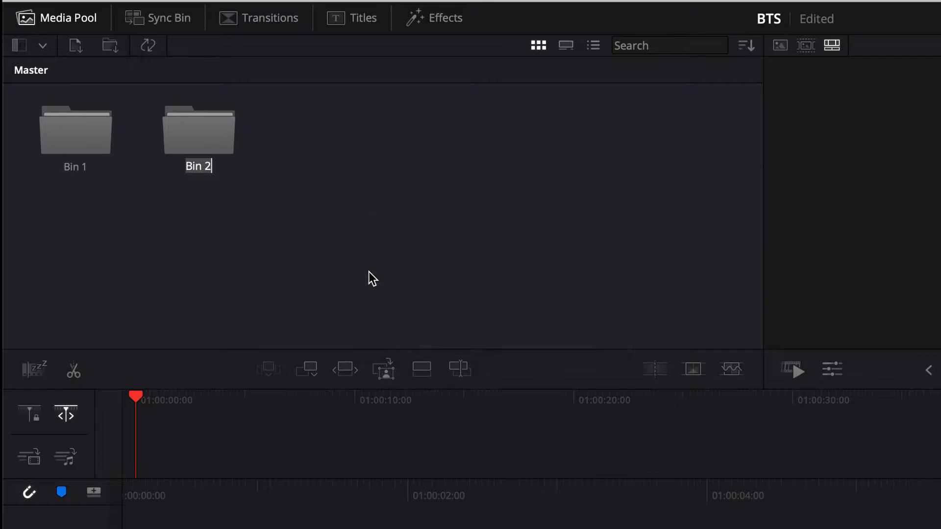
Step: Rename the first bin as Clips and the second bin as Music
click(76, 171)
click(76, 169)
key(BackSpace)
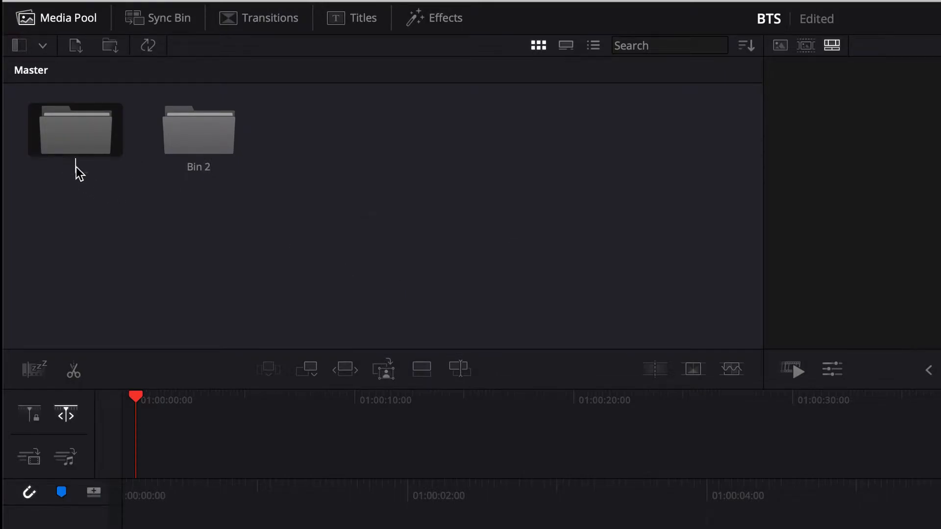
text(Clips)
key(Return)
click(198, 168)
click(198, 167)
text(Music)
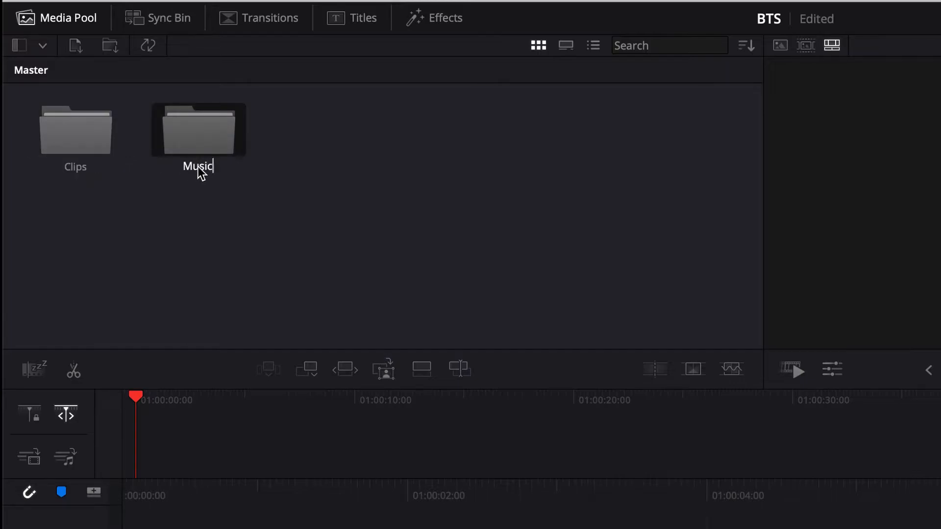
key(Return)
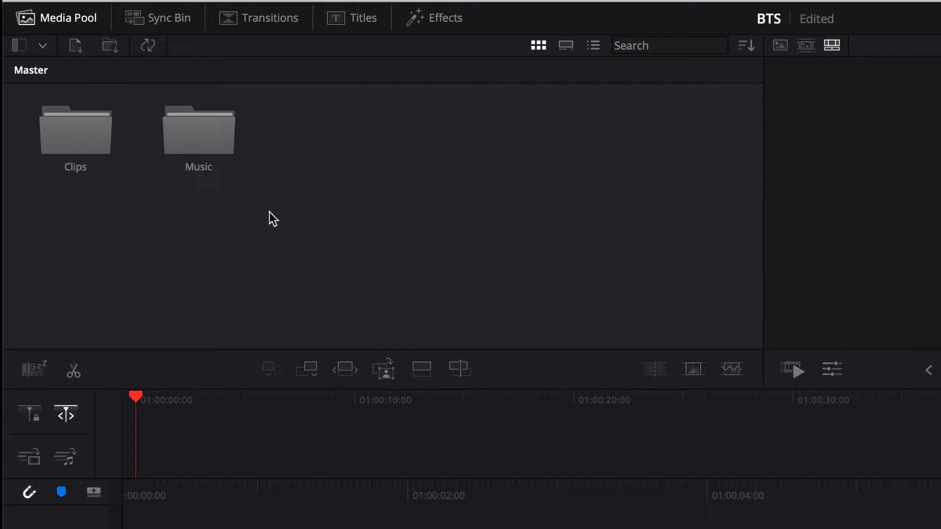
Step: Import C0011.MP4, C0012.MP4 and C0013.MP4 from the Vs folder in Documents into the Clips bin, leaving the project frame rate unchanged
click(84, 139)
double_click(84, 141)
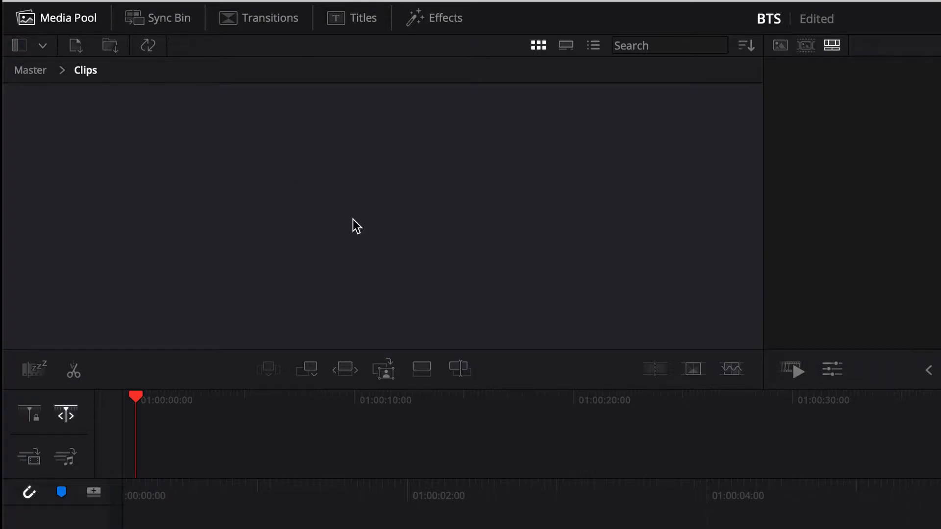
key(super+i)
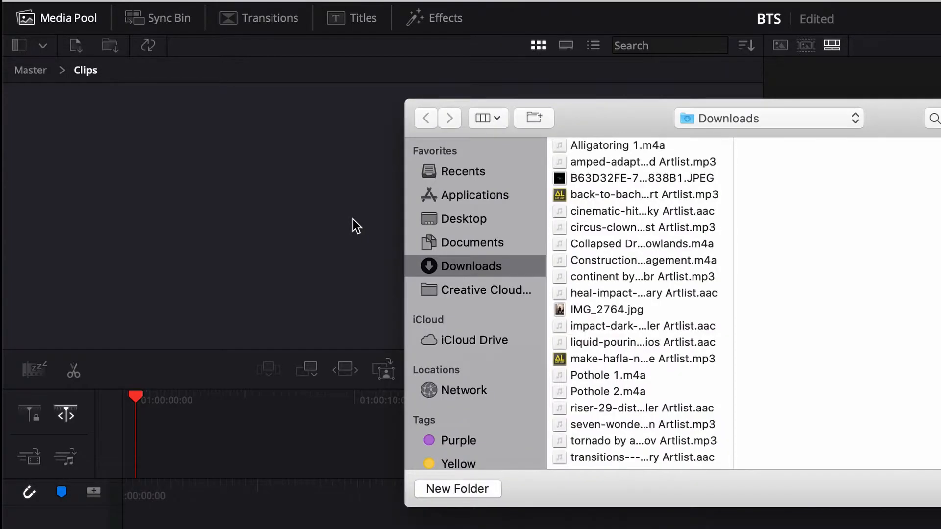
click(466, 243)
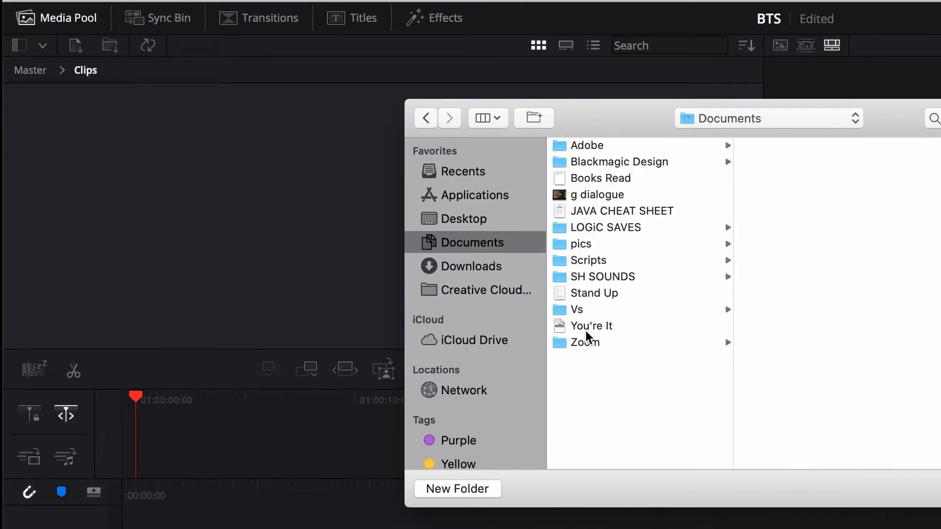
click(577, 310)
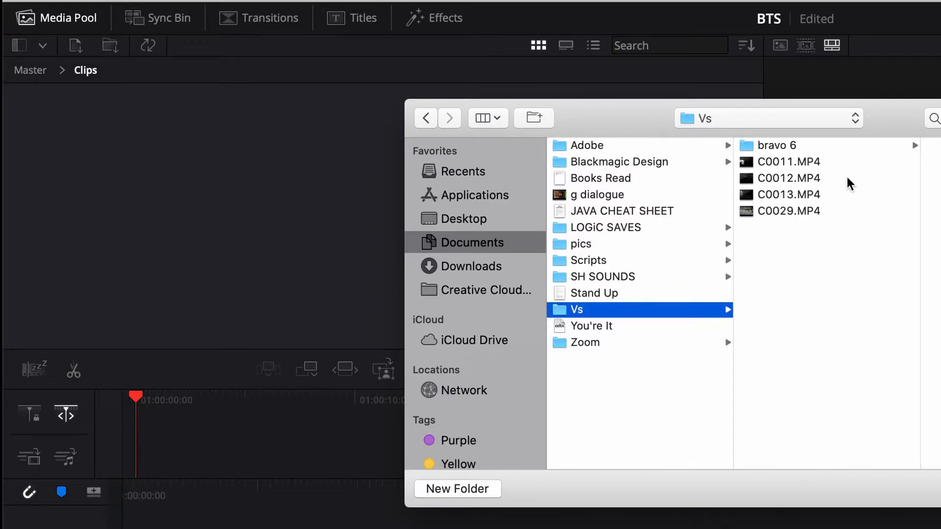
click(781, 162)
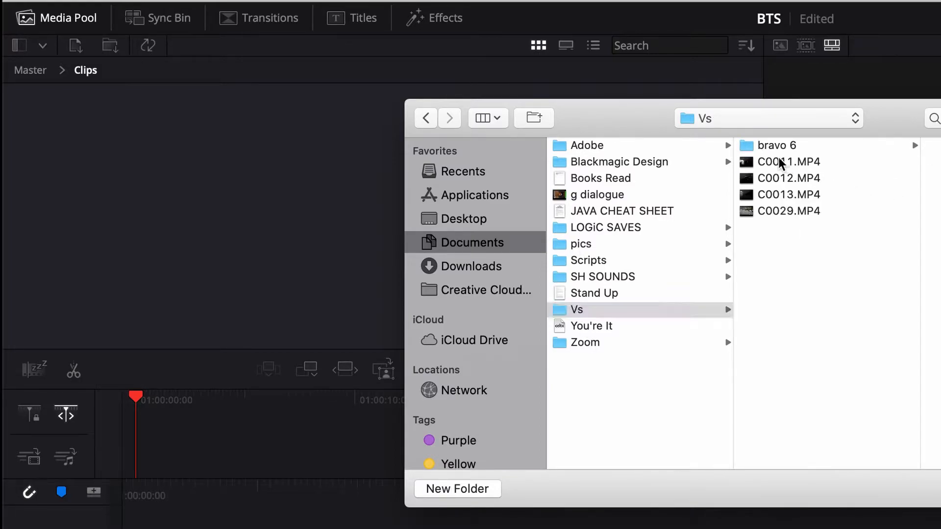
shift+click(784, 211)
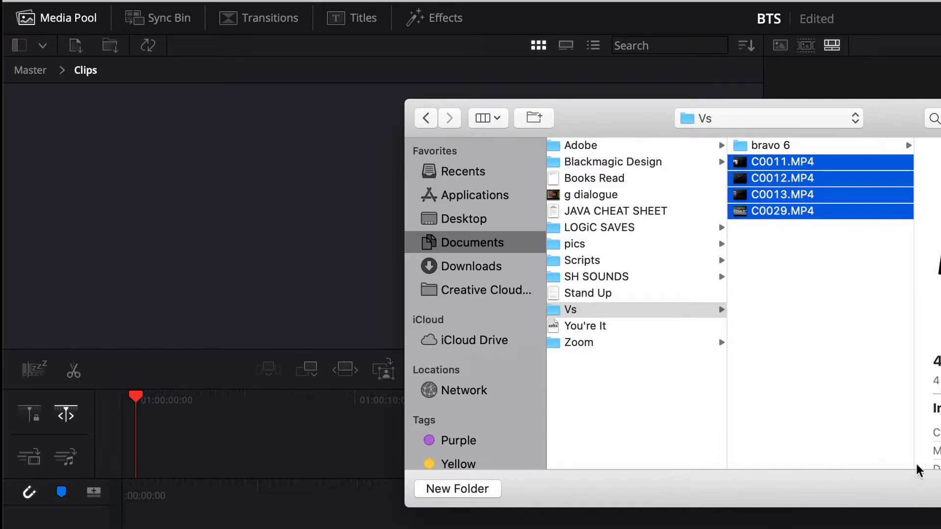
click(804, 369)
click(780, 162)
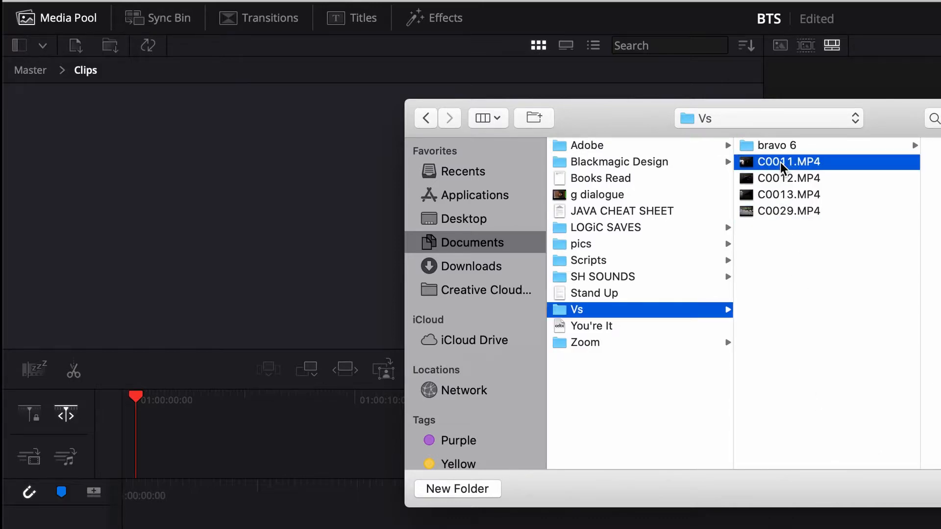
shift+click(776, 194)
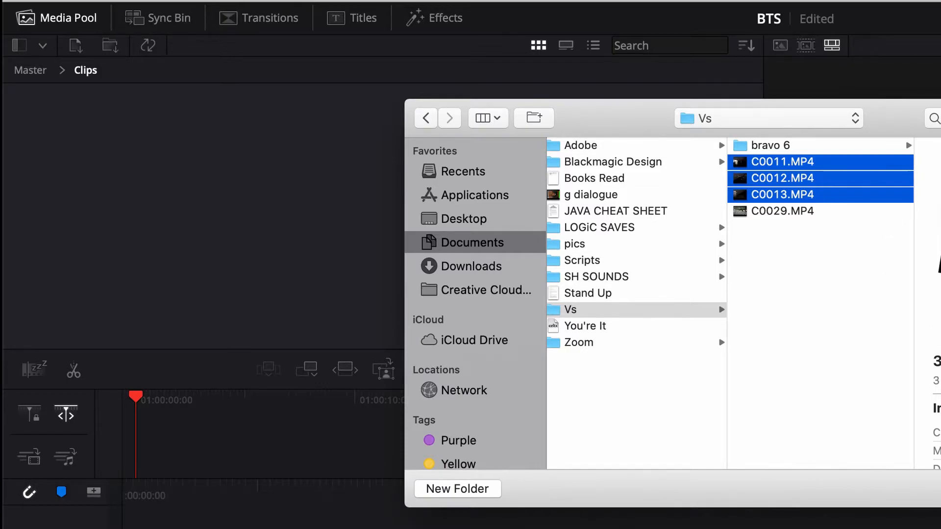
key(Return)
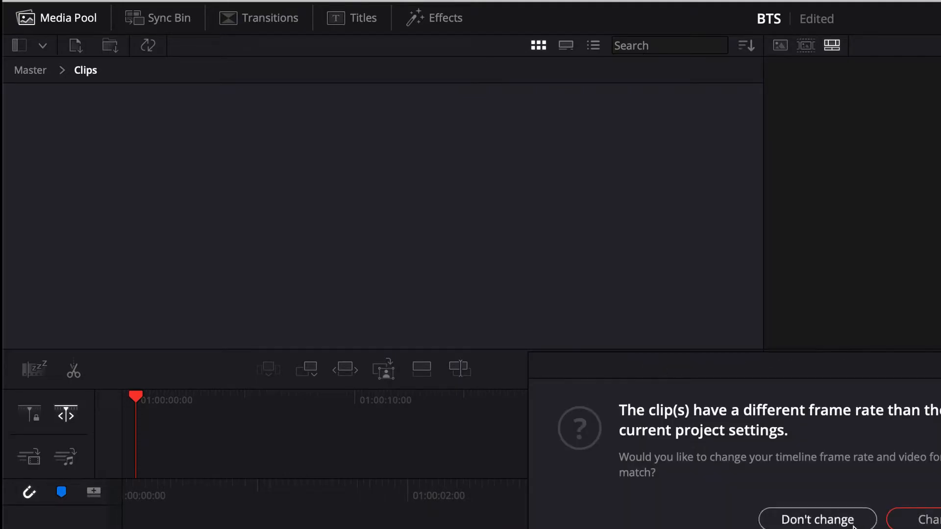
click(851, 522)
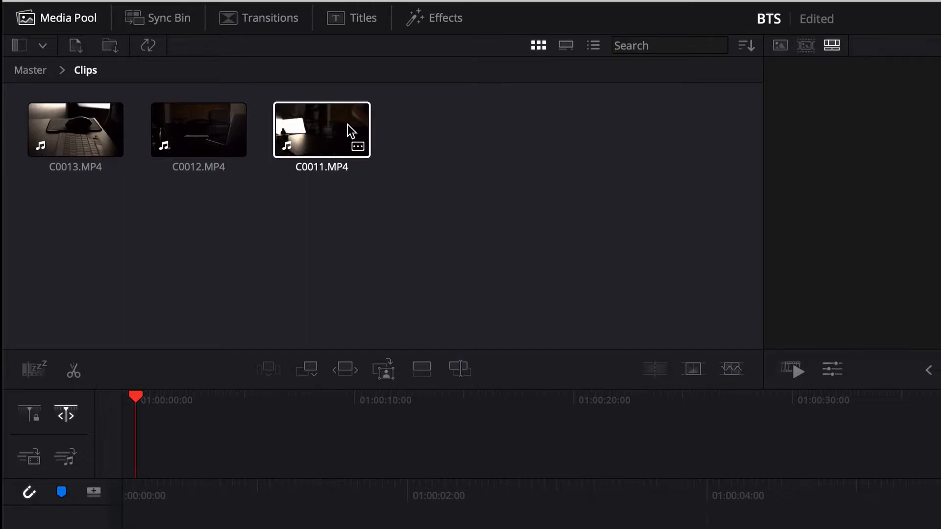
Step: Import the track "continent by anbr Artlist.mp3" from Downloads into the Music bin
click(31, 71)
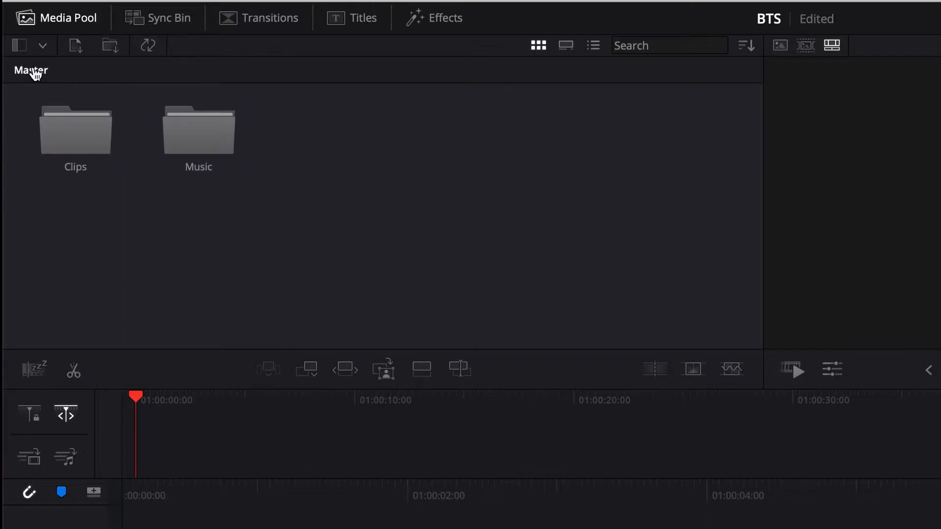
double_click(201, 135)
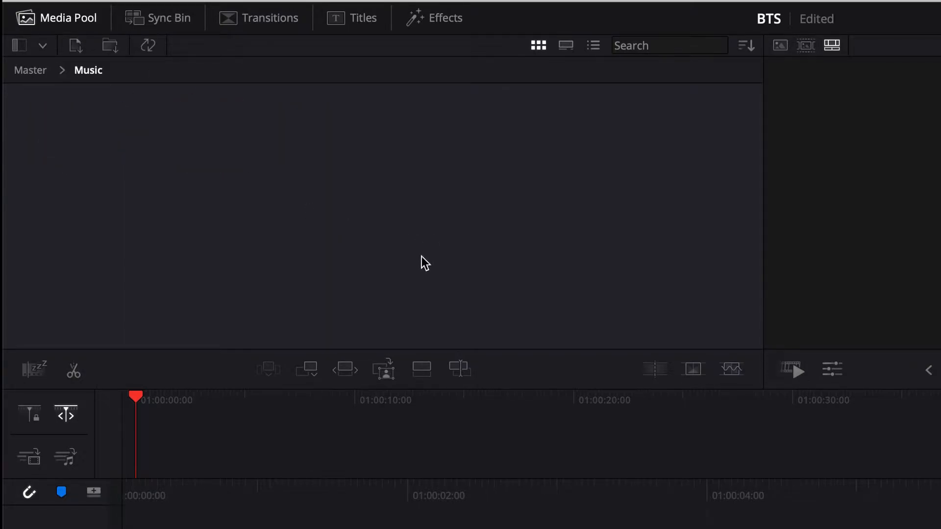
key(super+i)
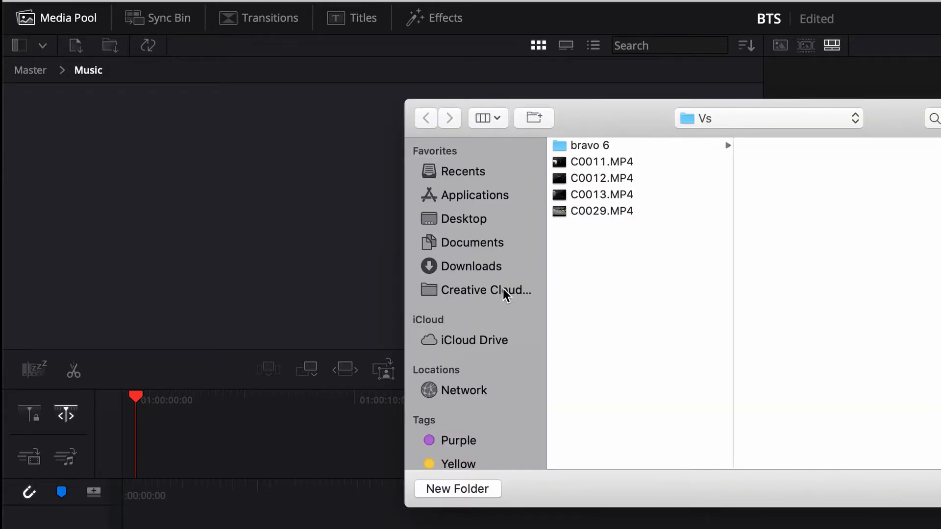
click(474, 268)
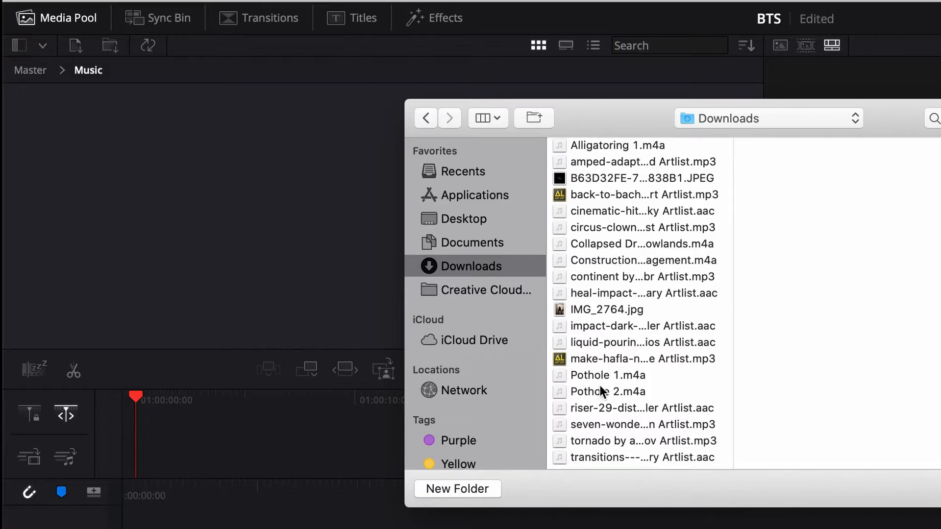
click(599, 278)
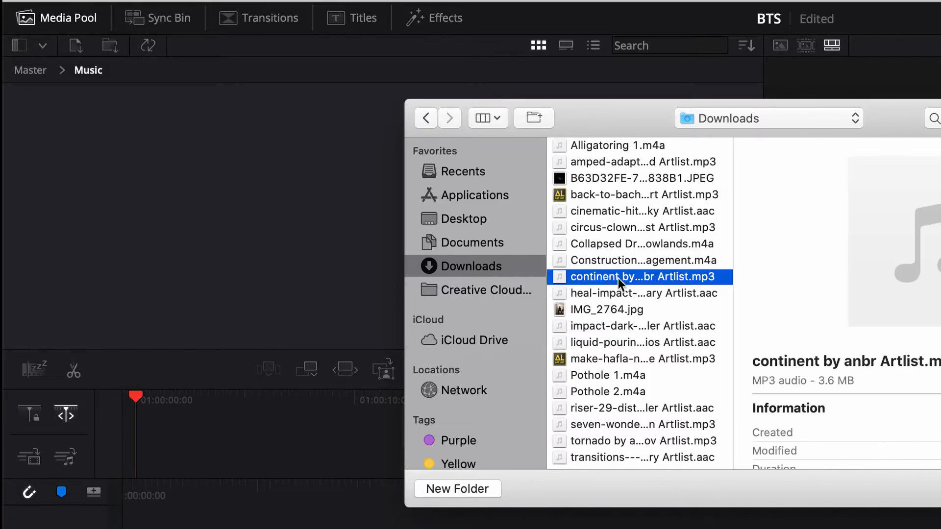
key(Return)
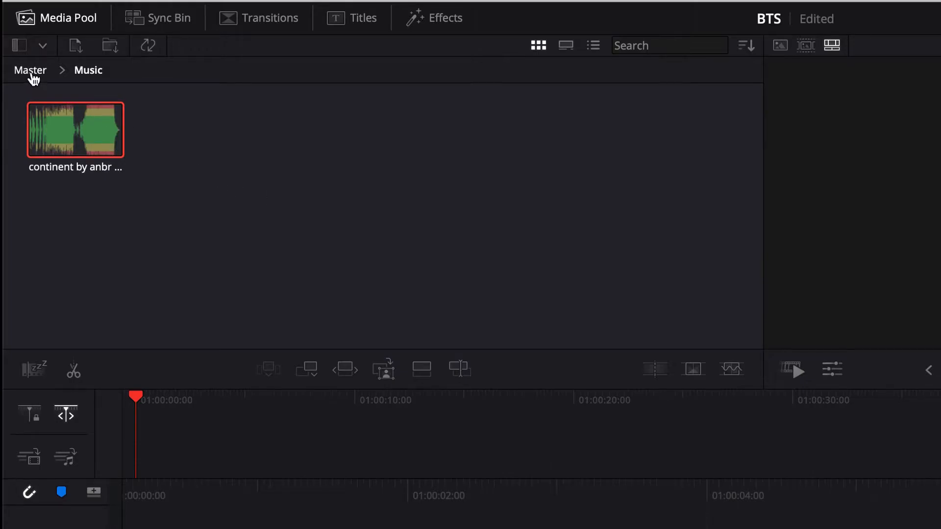
Step: Check the contents of the Clips and Music bins, returning to the Master level
click(31, 71)
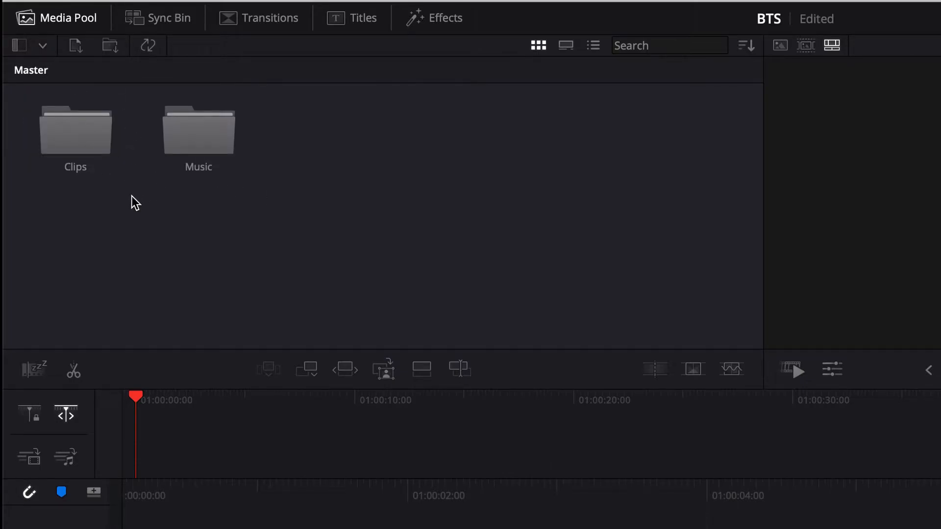
double_click(75, 130)
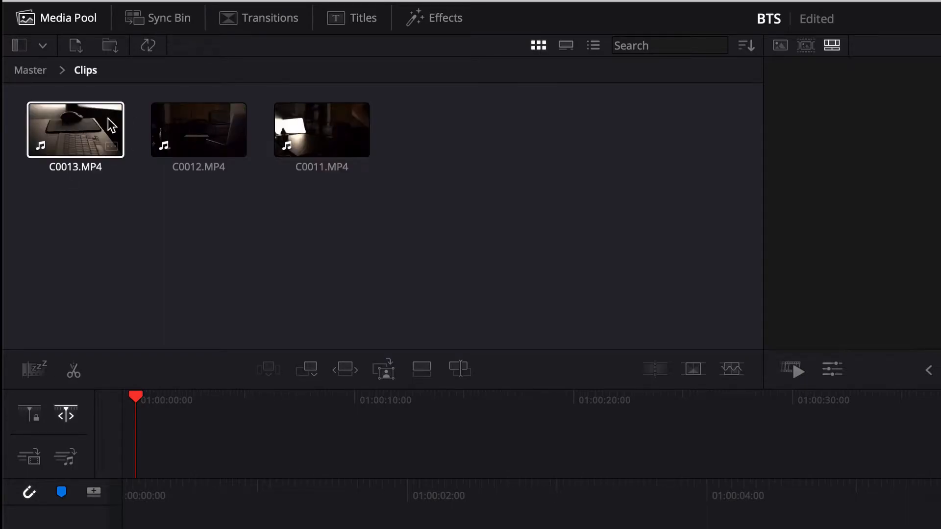
click(32, 72)
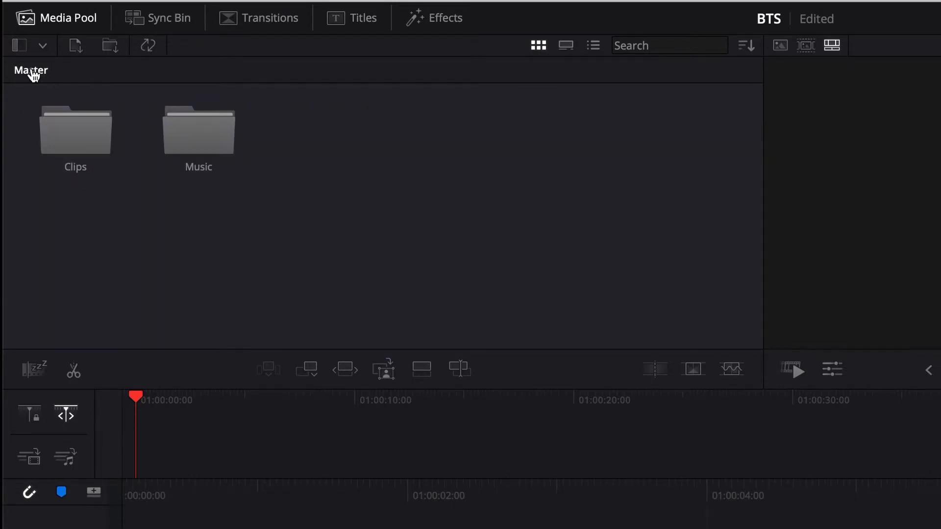
click(204, 142)
double_click(204, 142)
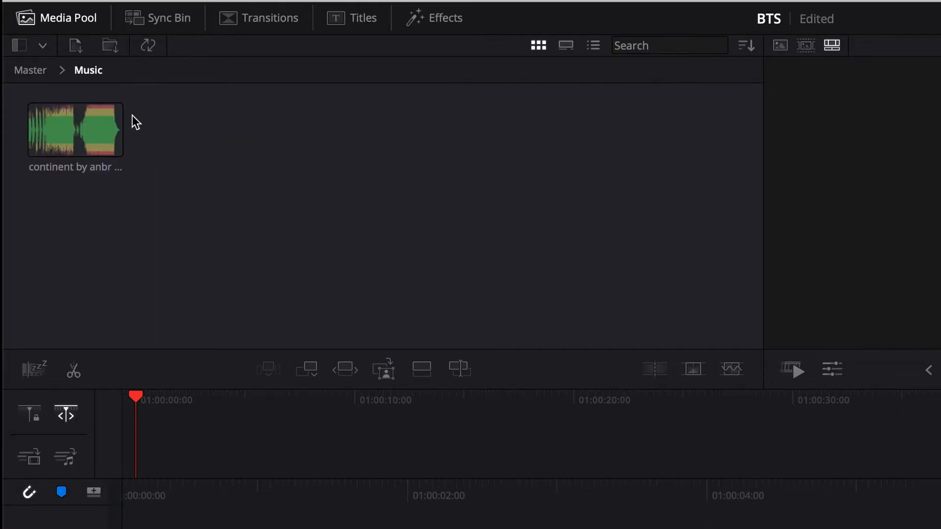
click(34, 72)
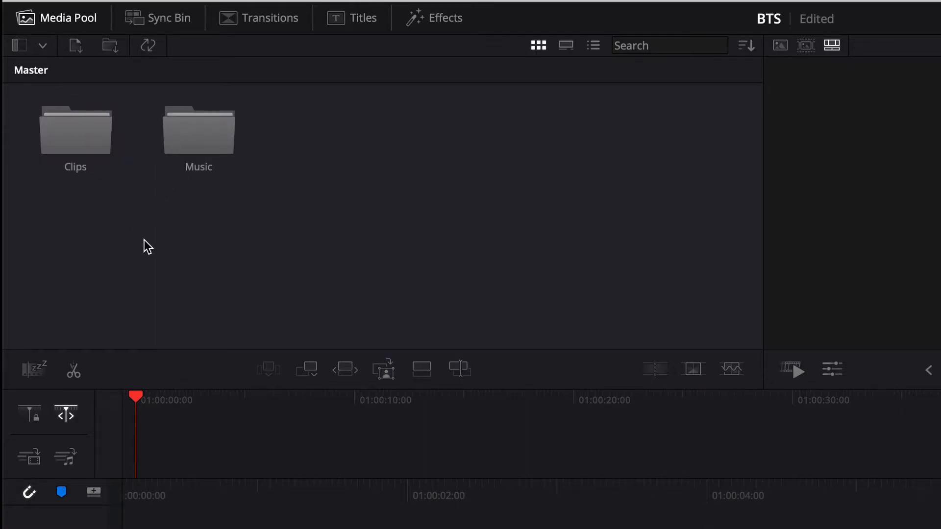
click(77, 136)
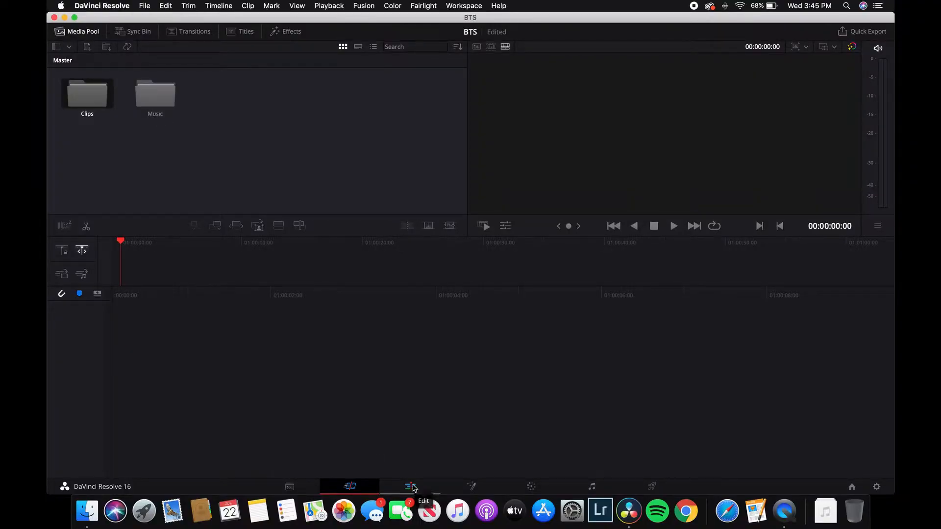
Step: Switch to the Edit page and place C0011.MP4 from the Clips bin at the start of a new timeline
click(411, 487)
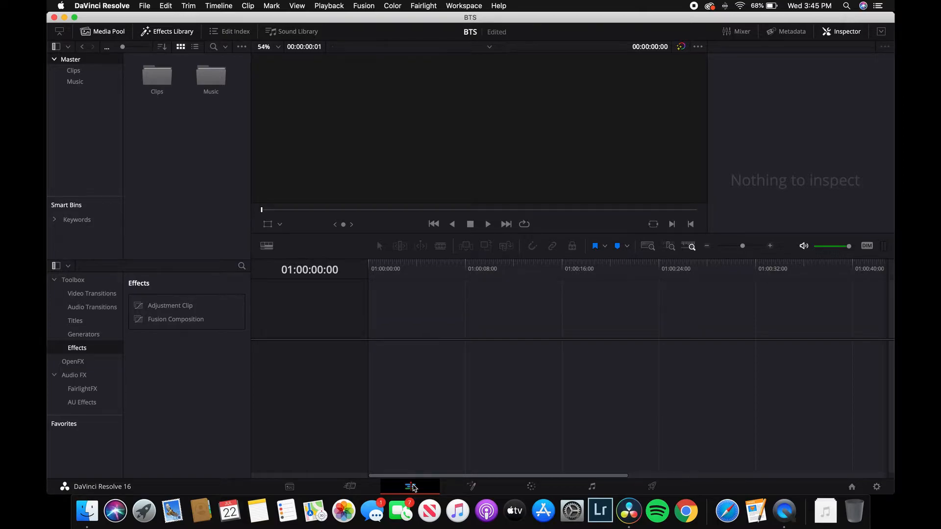
double_click(157, 77)
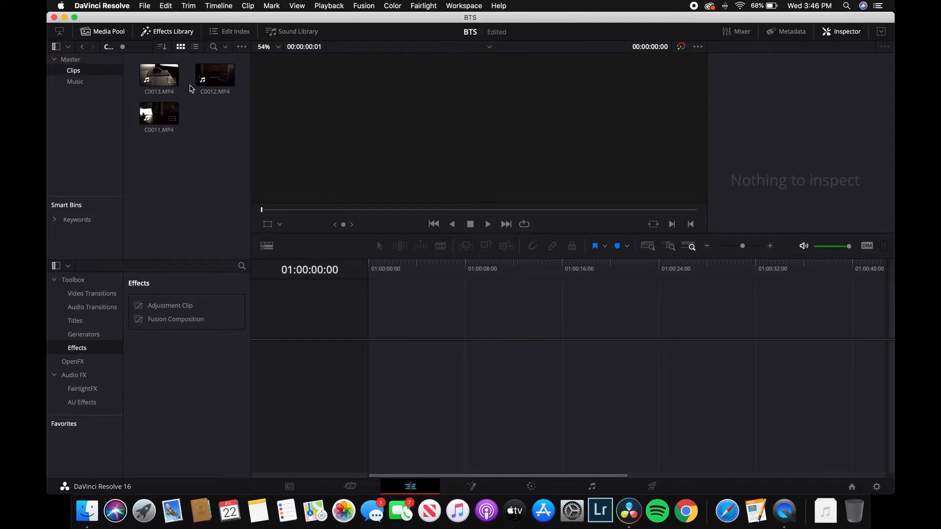
drag(159, 114, 420, 372)
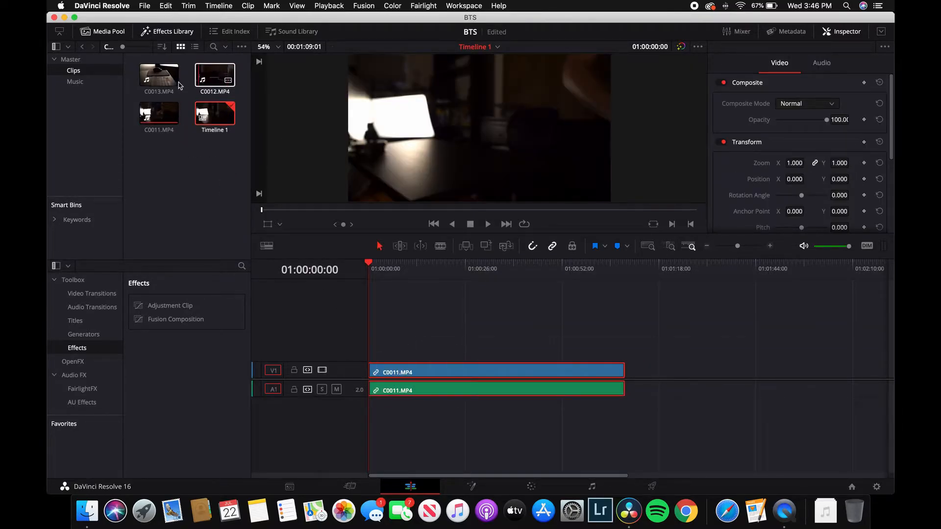
Step: Place C0012.MP4 and C0013.MP4 from the Clips bin one behind the other after C0011.MP4 on the timeline
drag(215, 74, 635, 385)
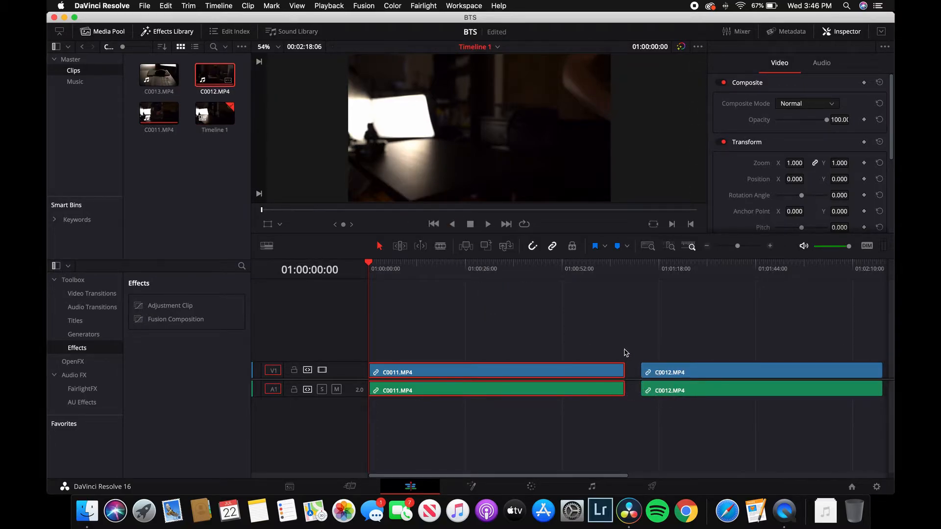
scroll(624, 353, right, 6)
drag(163, 75, 597, 379)
scroll(534, 314, left, 6)
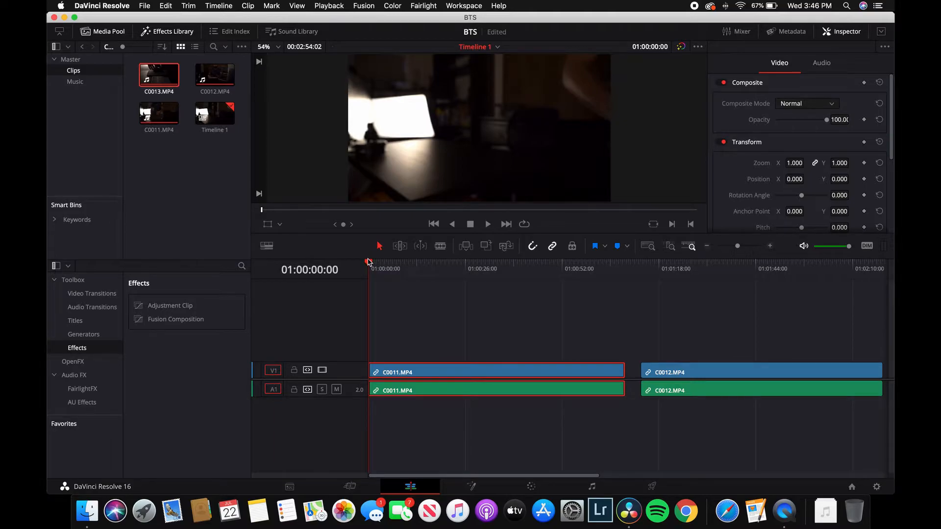
Step: Play through the opening of C0011.MP4 to find where the laptop action starts and split the clip at 01:00:10:21
key(space)
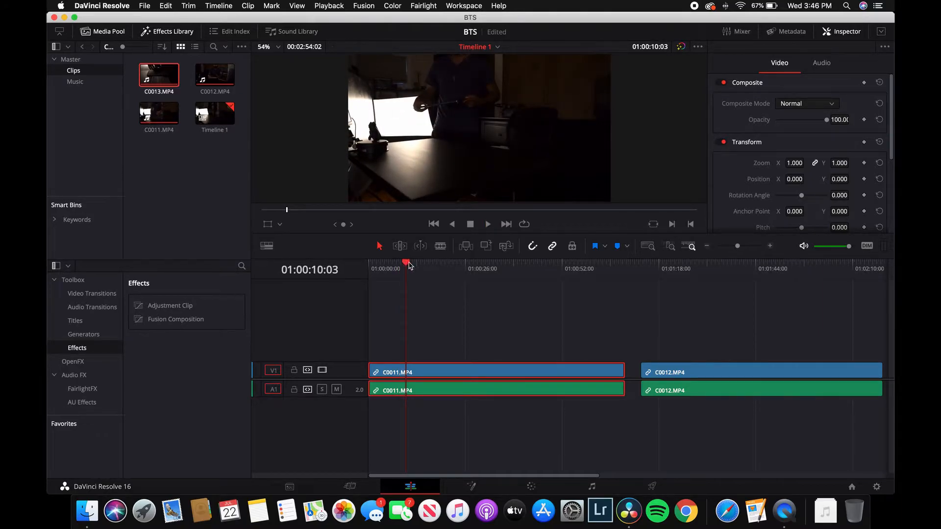
drag(406, 267, 394, 268)
key(space)
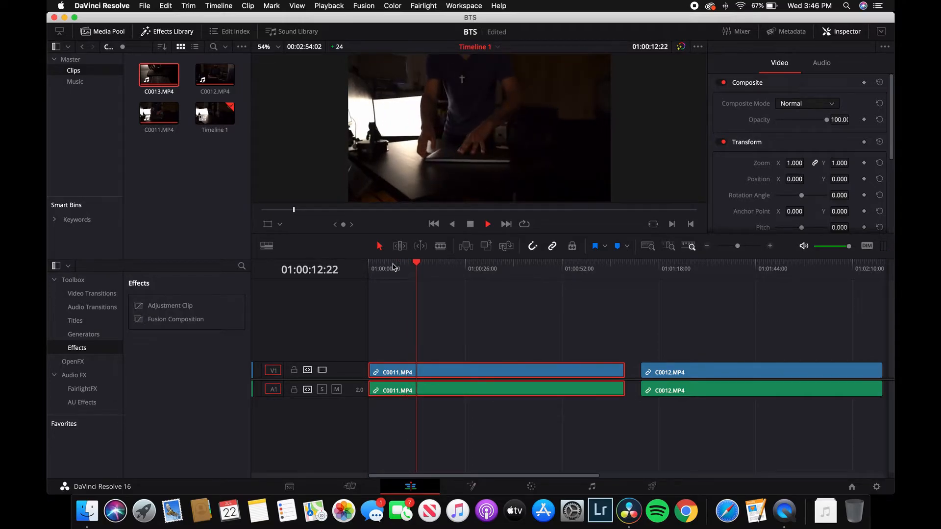
key(space)
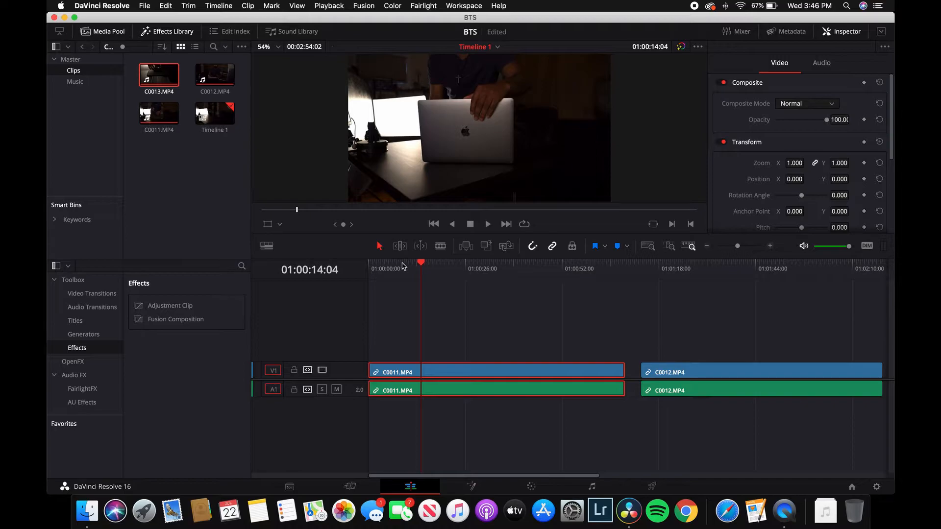
click(402, 265)
key(space)
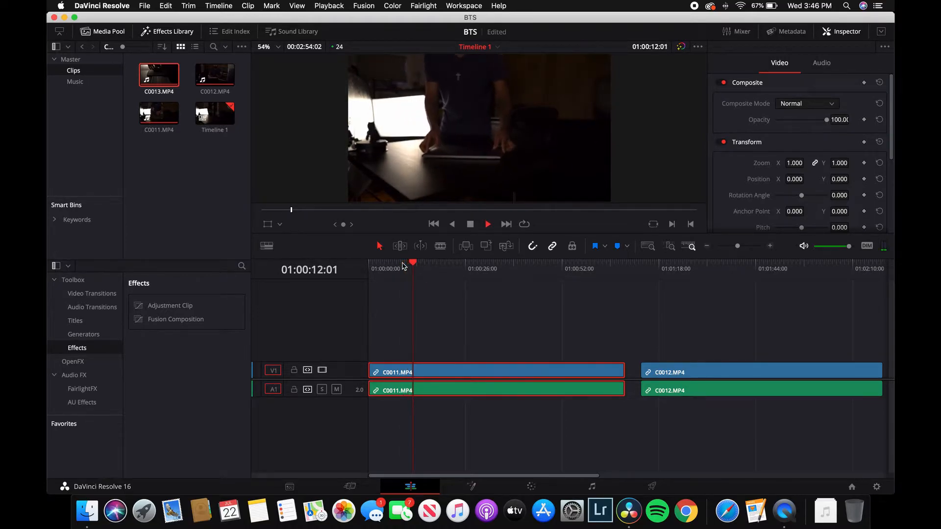
key(space)
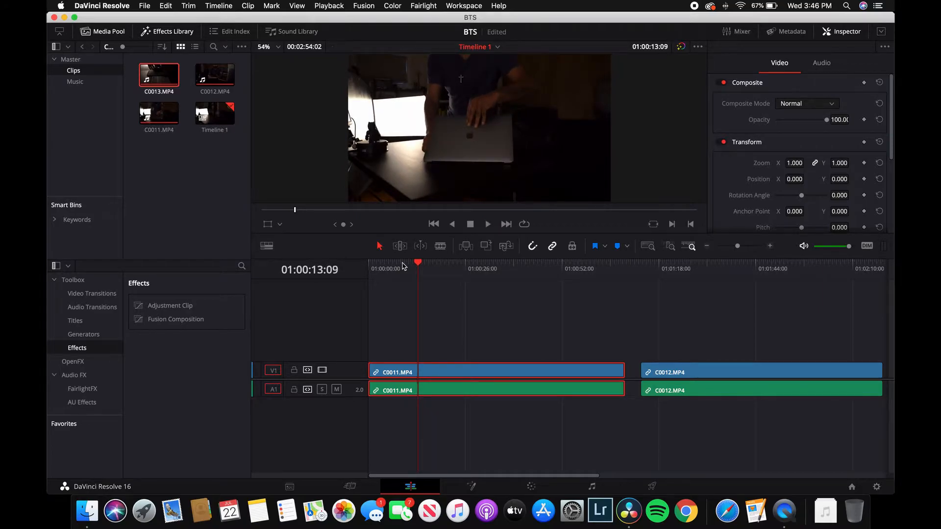
click(405, 266)
key(space)
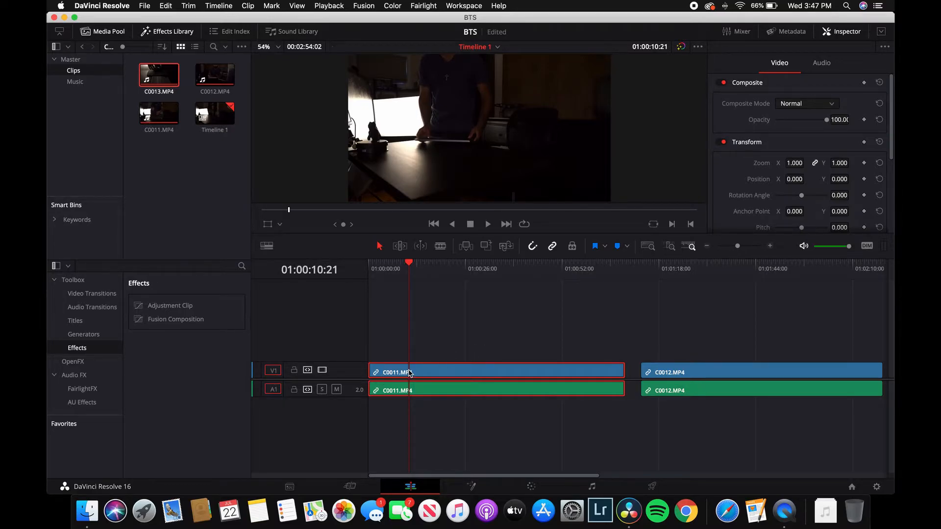
key(b)
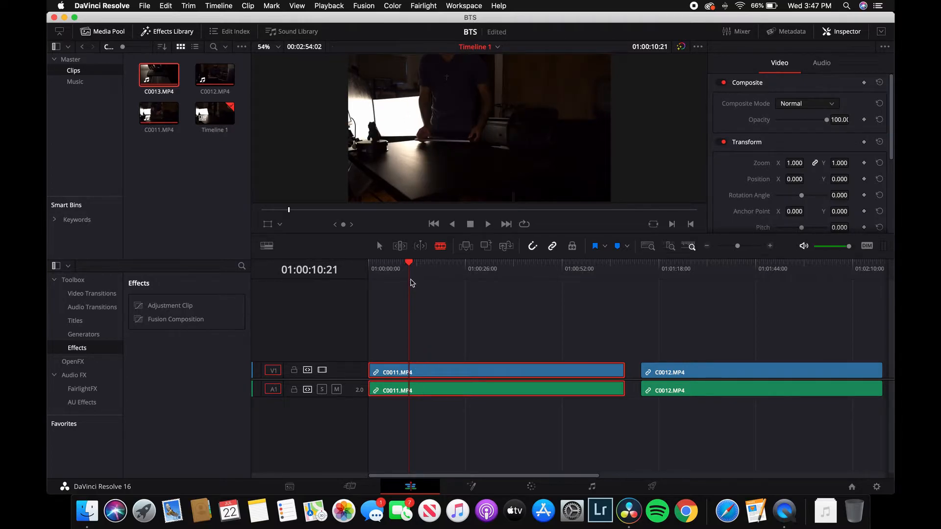
click(412, 370)
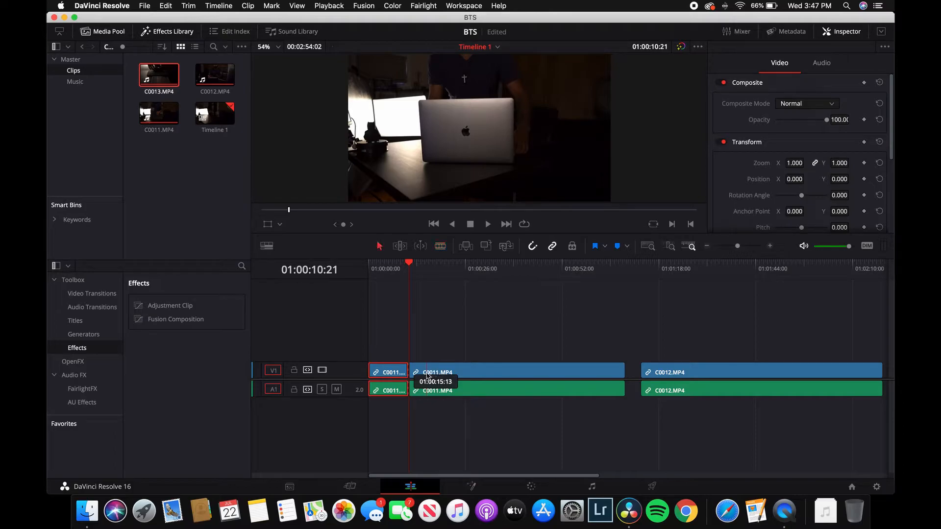
Step: Delete the first part of C0011.MP4 and move the remaining part to the start of the timeline
key(a)
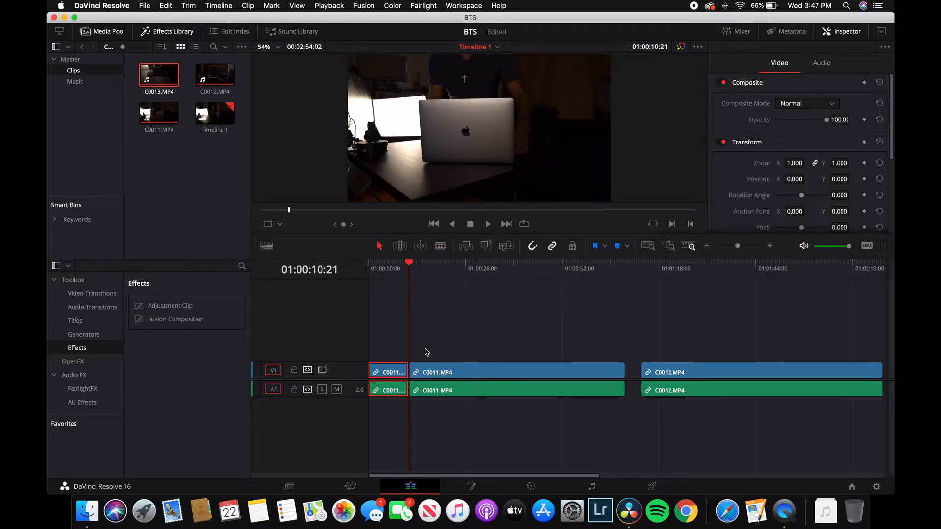
key(b)
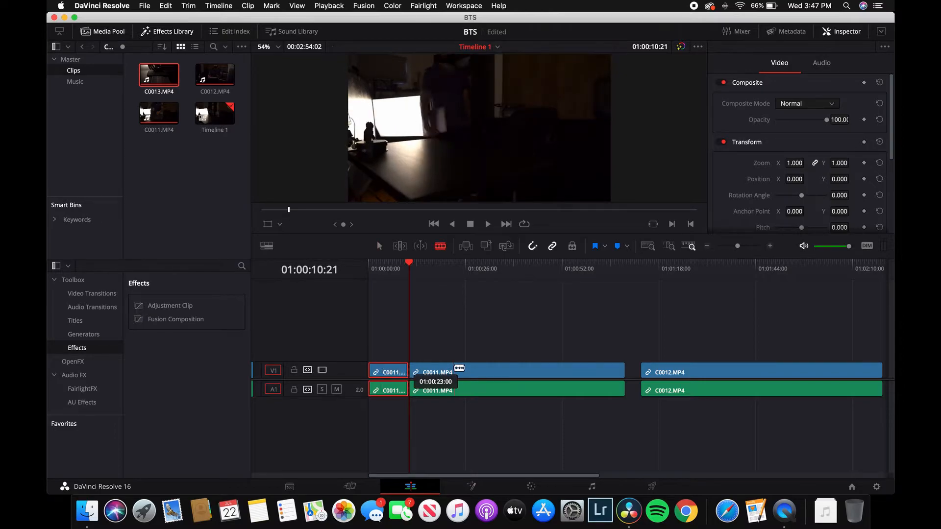
key(a)
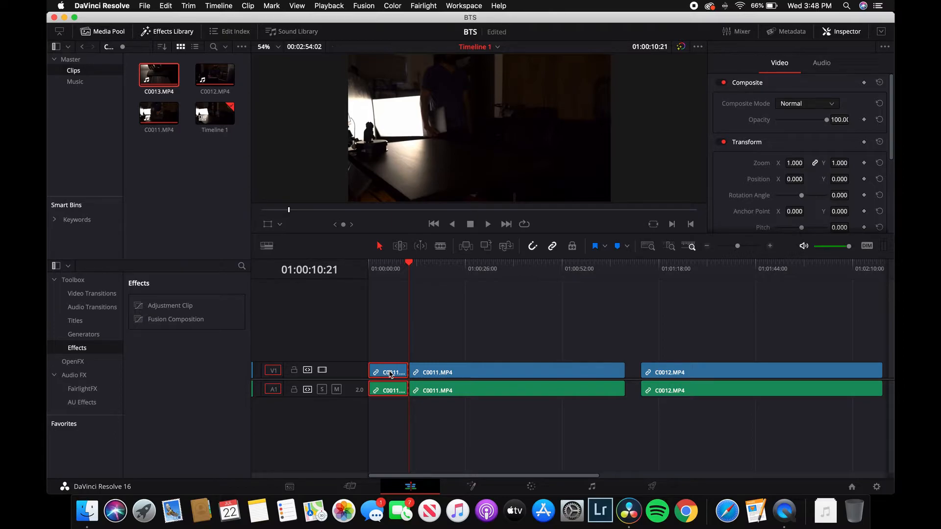
key(BackSpace)
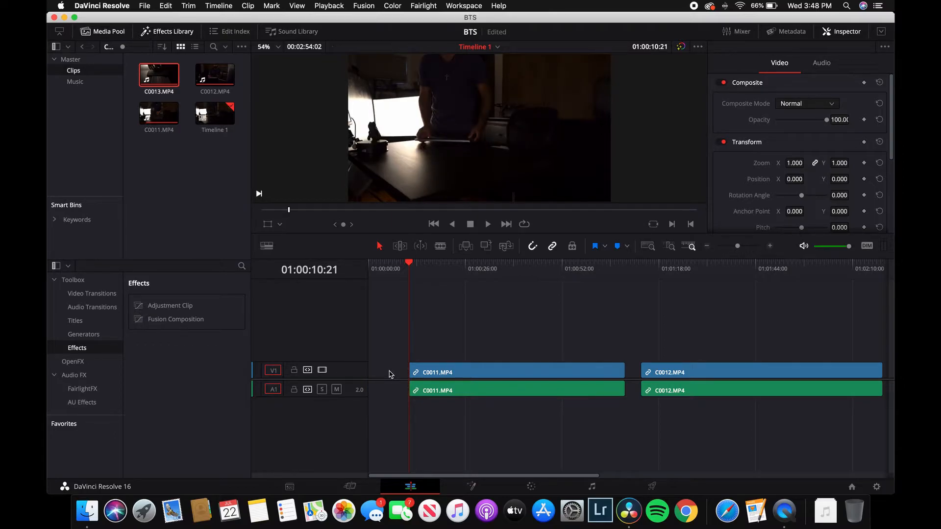
drag(471, 377, 432, 380)
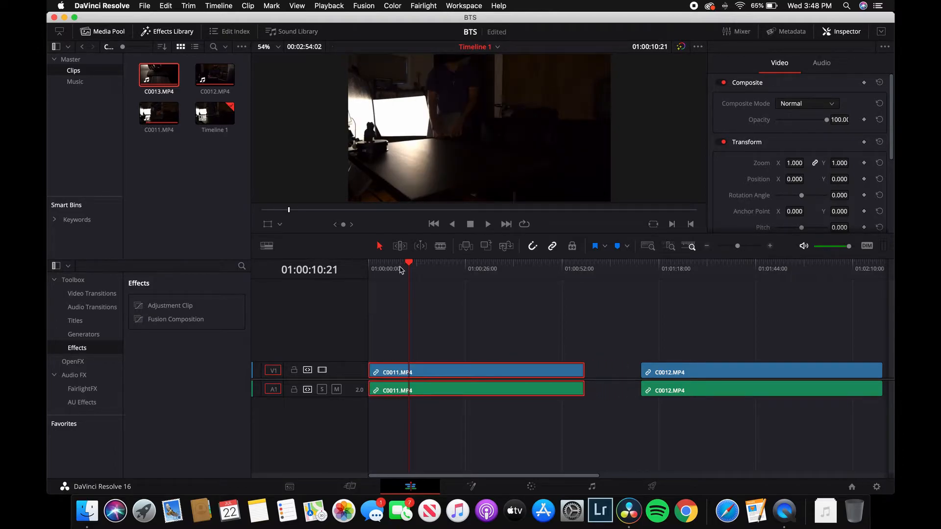
Step: Split C0011.MP4 at 01:00:04:06 and delete everything in the clip after the cut
drag(411, 263, 384, 265)
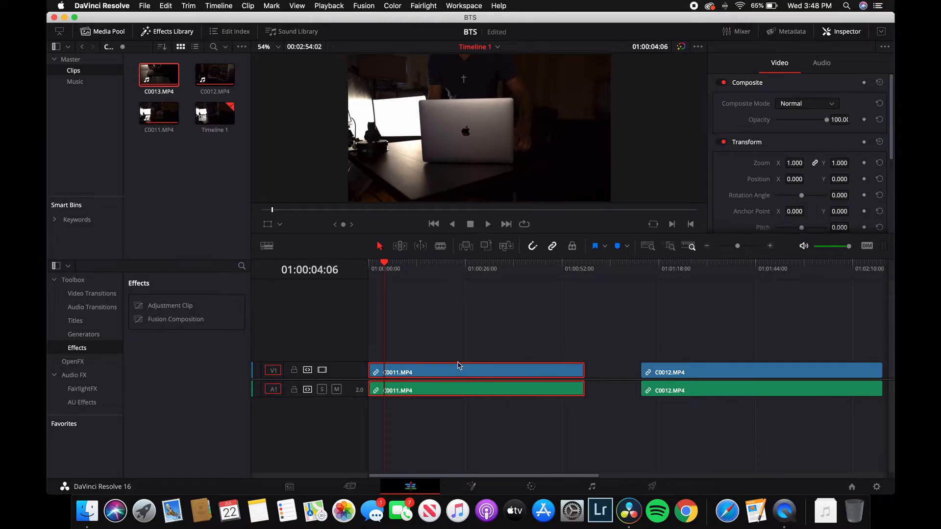
key(b)
click(386, 373)
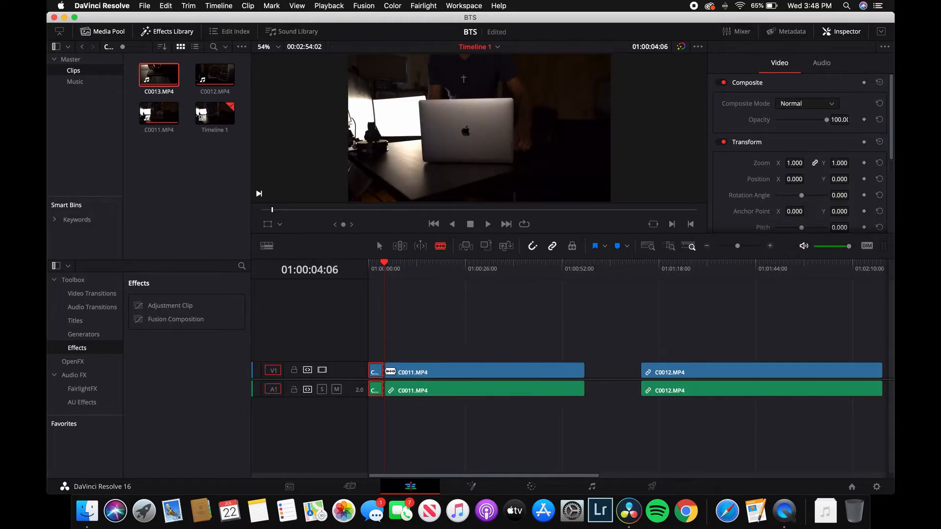
key(a)
click(436, 375)
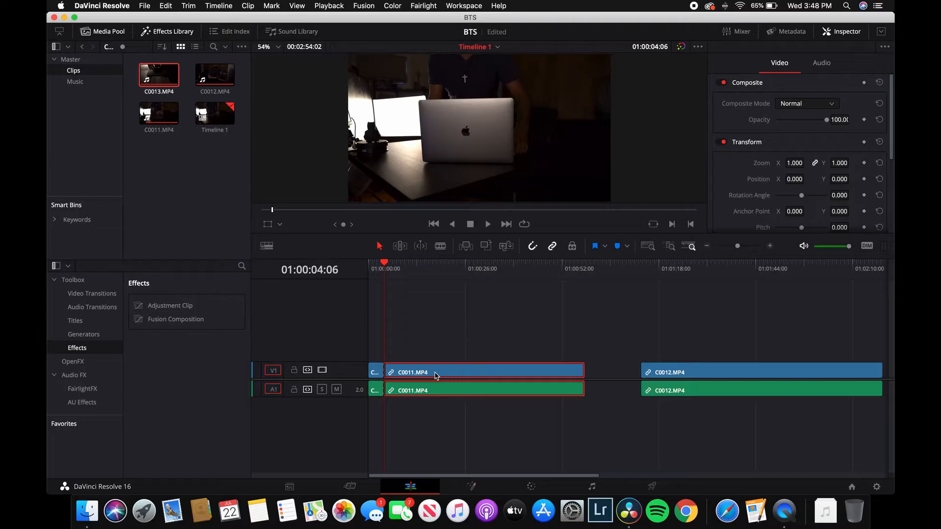
key(Delete)
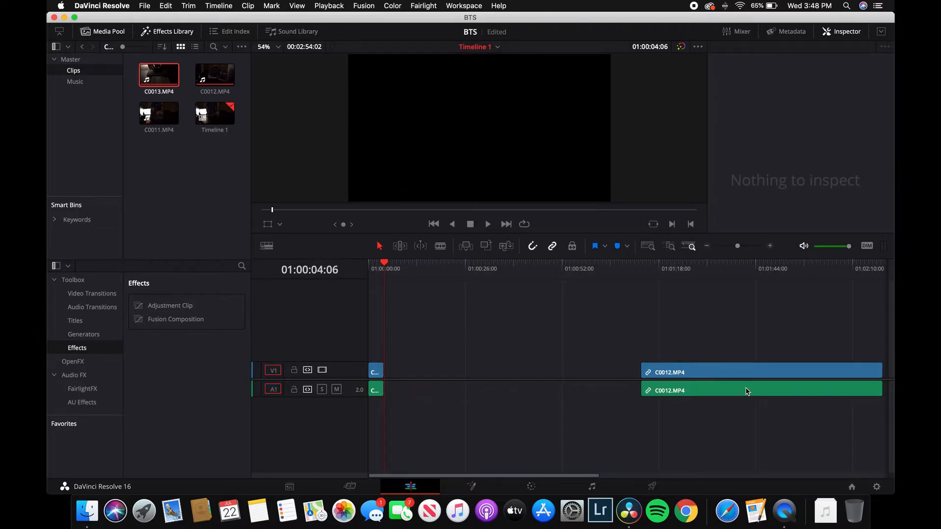
Step: Move C0012.MP4 to start at about 01:00:10, play it to find a cut point, and split it at 01:00:22:14
drag(740, 377, 504, 378)
click(405, 266)
key(space)
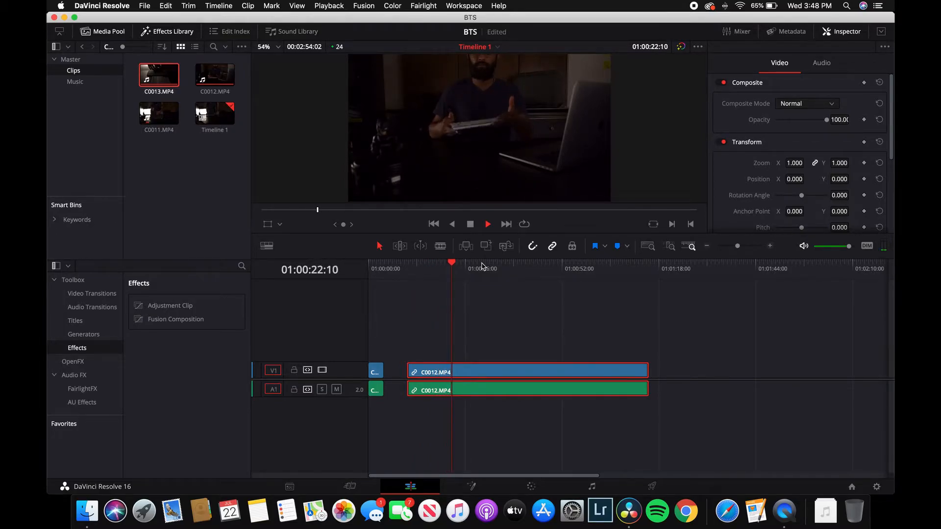
key(space)
drag(456, 265, 453, 265)
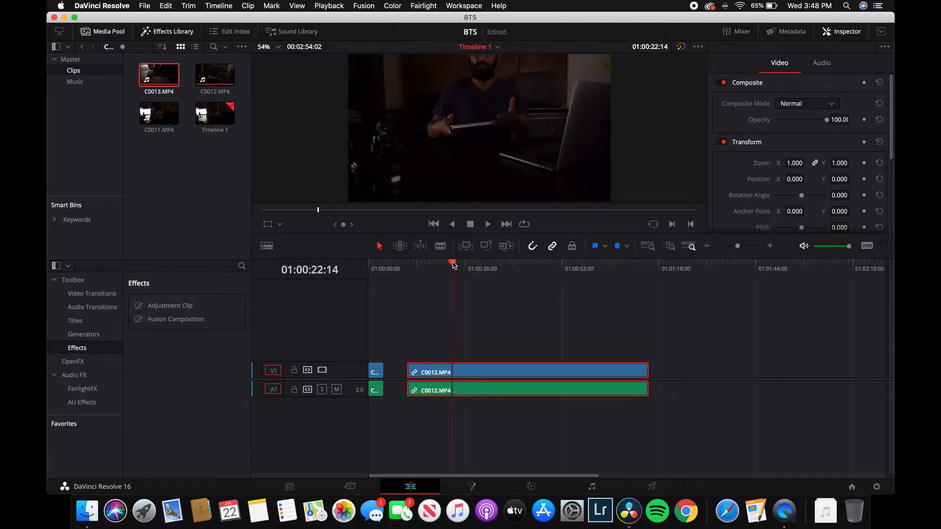
key(b)
click(458, 367)
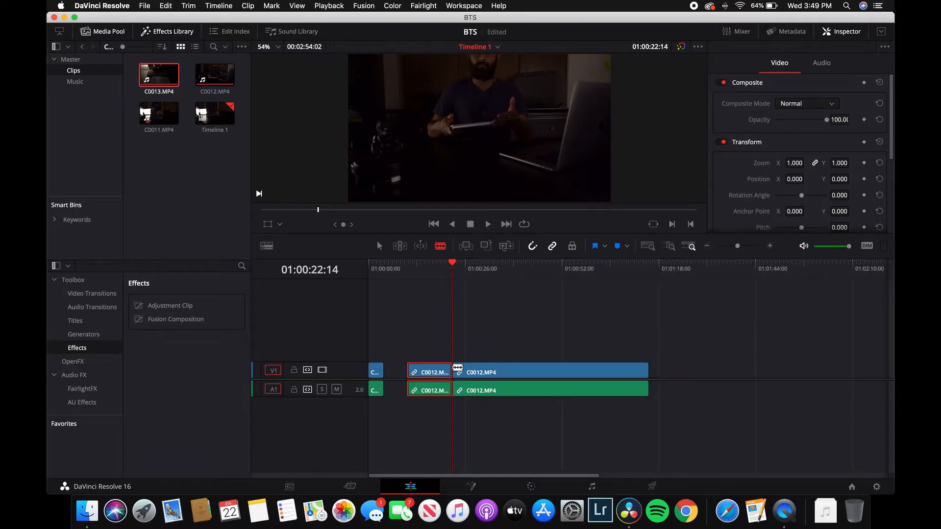
Step: Delete the second part of C0012.MP4 and move the remaining part directly against the end of C0011.MP4
key(a)
click(509, 376)
drag(459, 266, 529, 283)
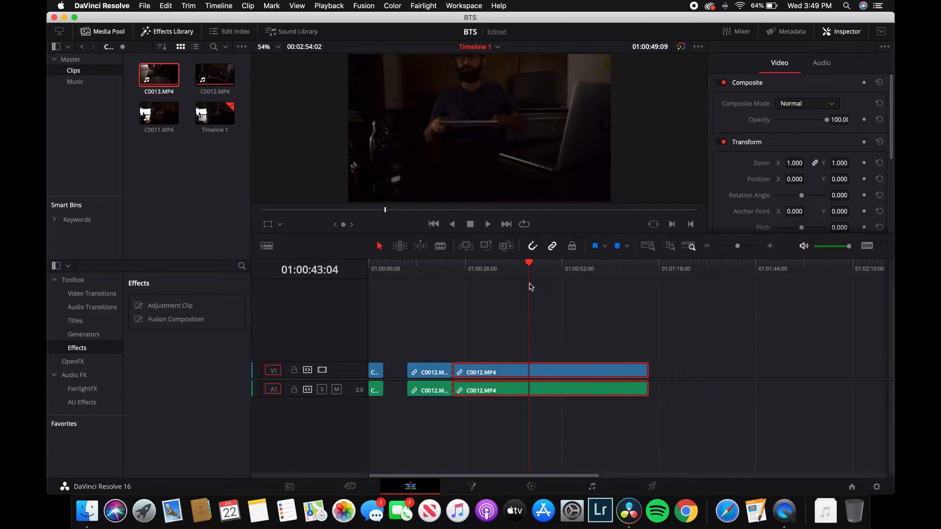
key(BackSpace)
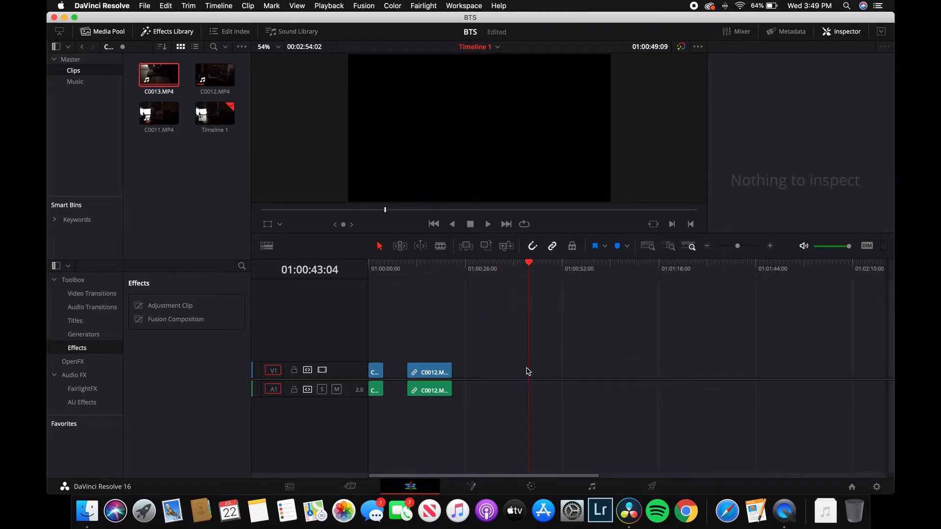
drag(430, 373, 413, 375)
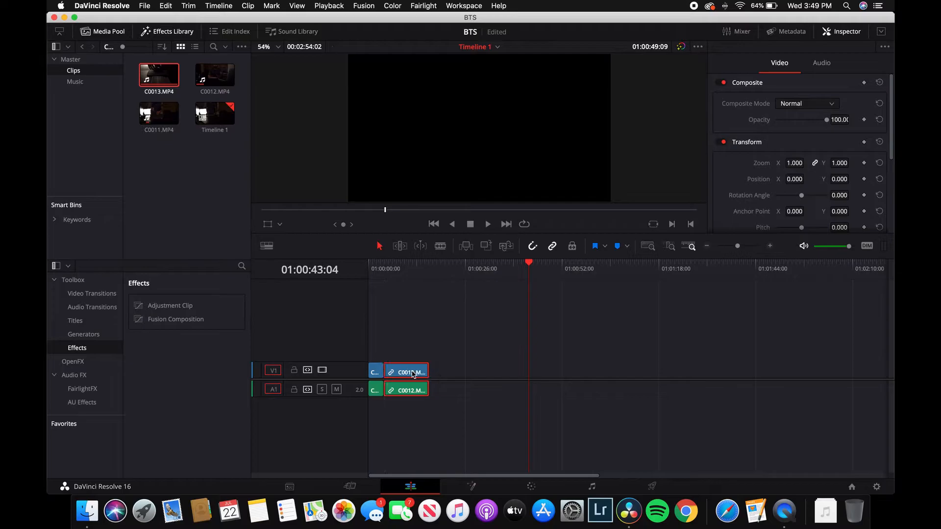
Step: Bring C0013.MP4 closer to the end of C0012.MP4, starting at about 01:00:23
click(731, 246)
drag(483, 375, 413, 376)
click(744, 247)
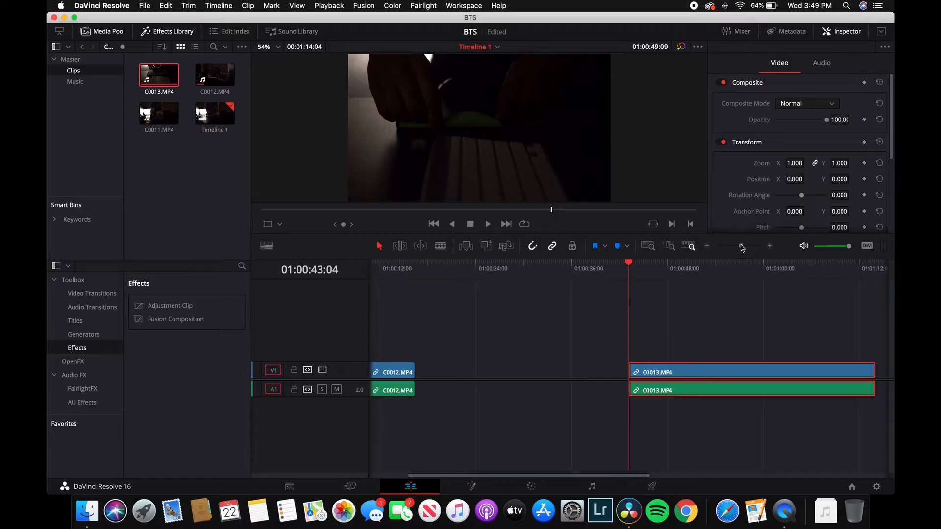
drag(684, 377, 526, 376)
Step: Preview C0013.MP4 for a cut point and split it at 01:00:38:08
click(466, 271)
key(space)
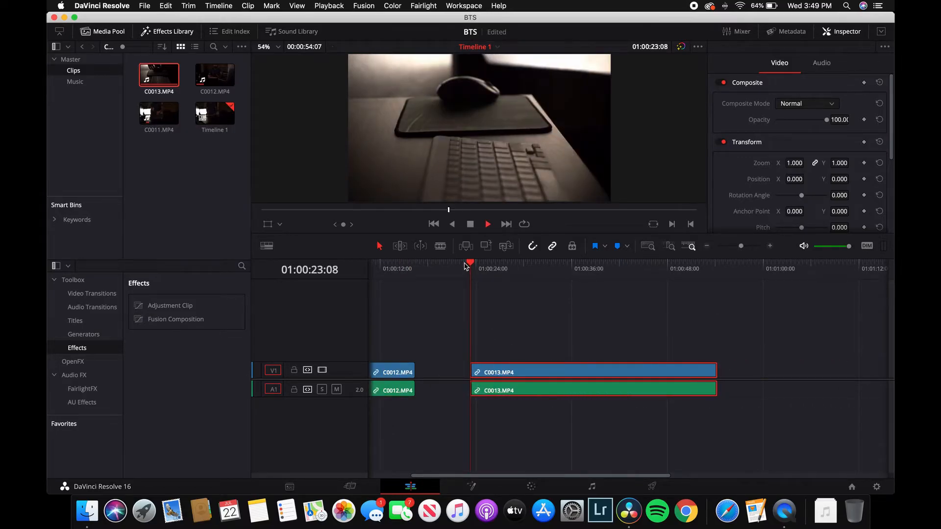
click(589, 265)
key(space)
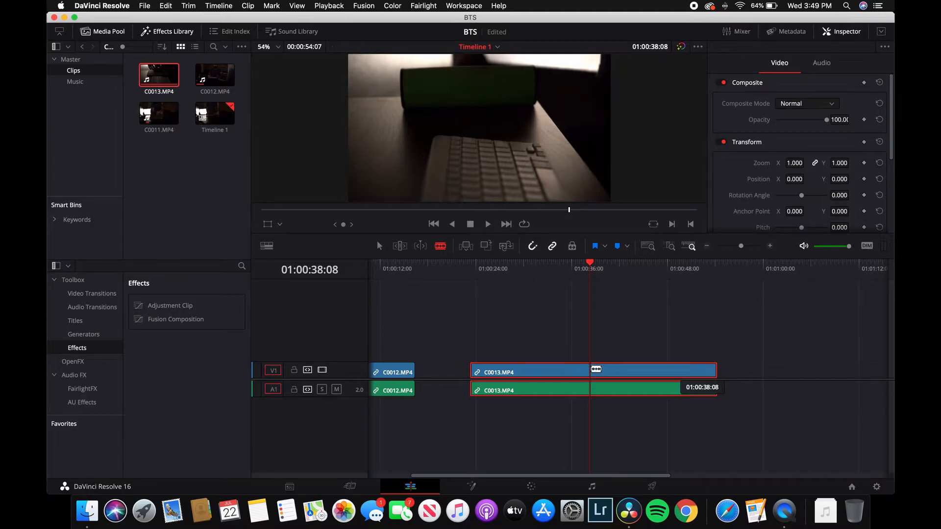
click(596, 369)
Step: Delete the first part of C0013.MP4 and move the remaining part directly against the end of C0012.MP4
key(a)
click(631, 375)
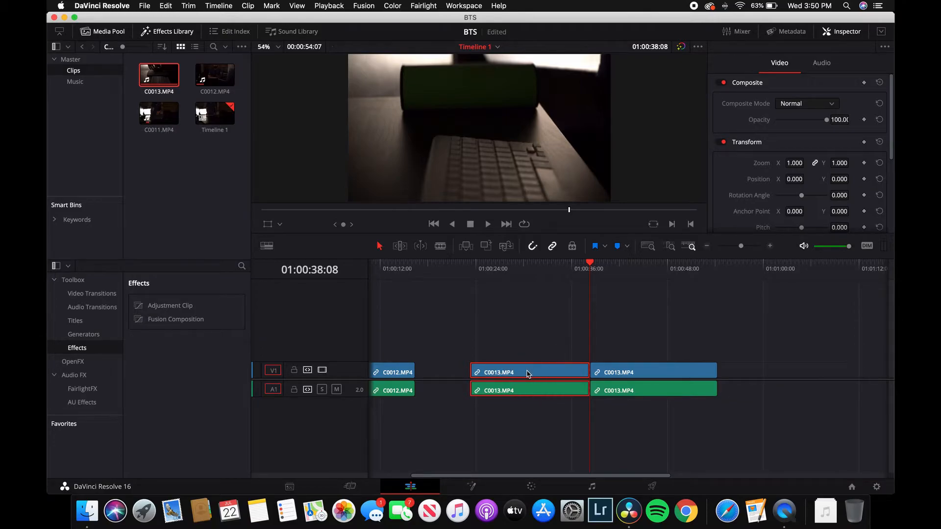
key(BackSpace)
drag(623, 371, 465, 383)
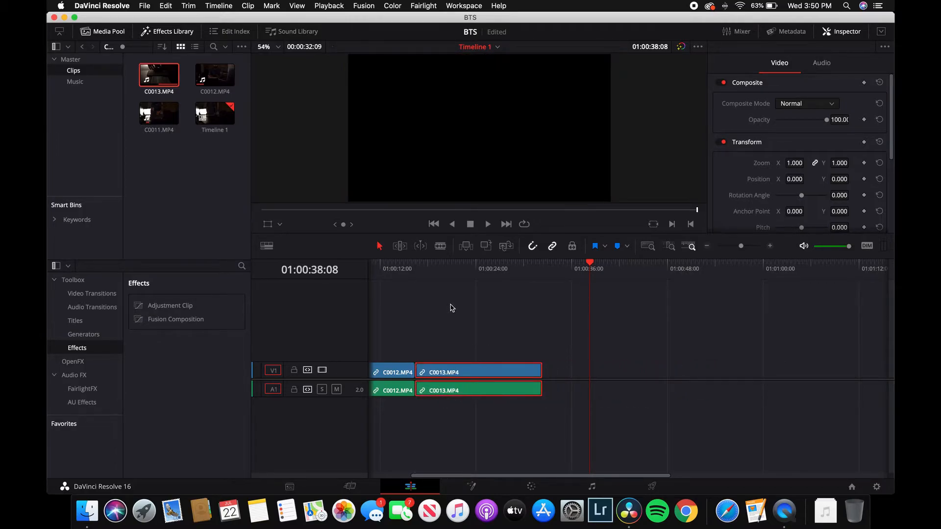
Step: Play from the start of C0013.MP4 and split the clip at 01:00:17:09
click(416, 268)
key(space)
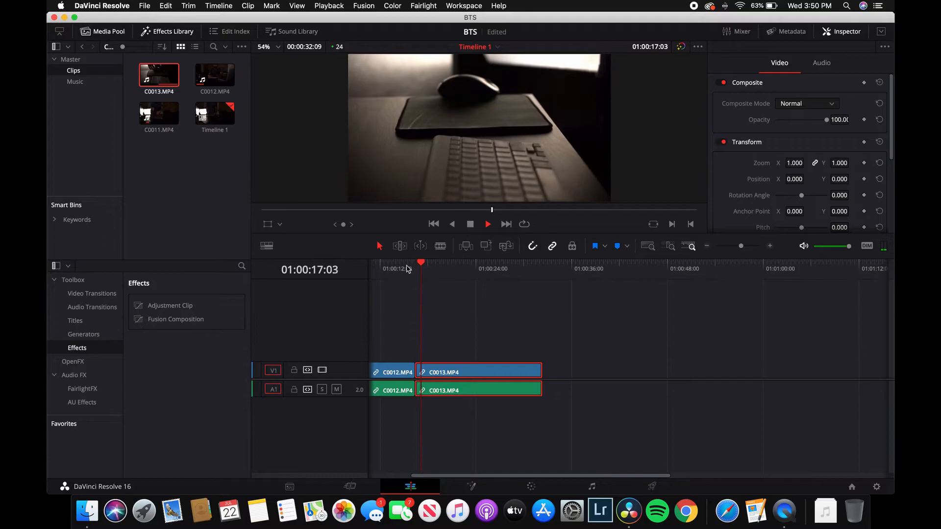
click(418, 267)
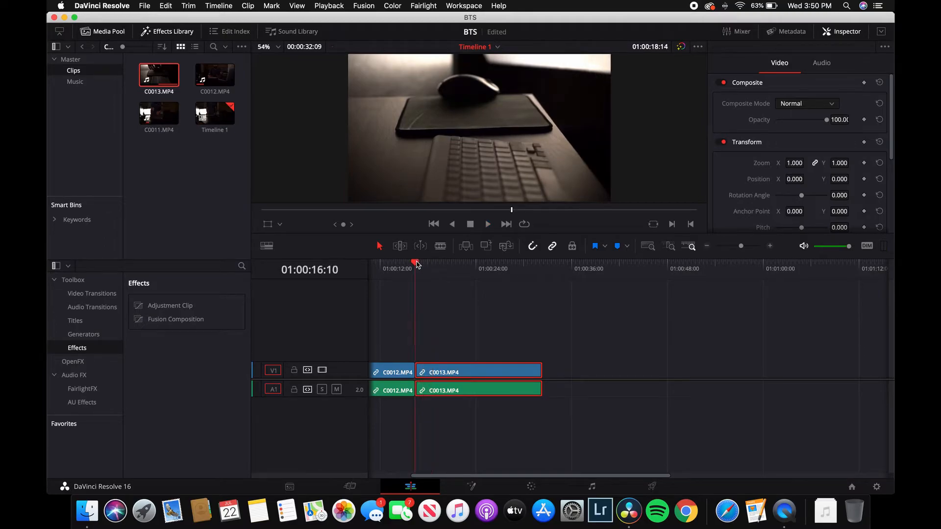
key(space)
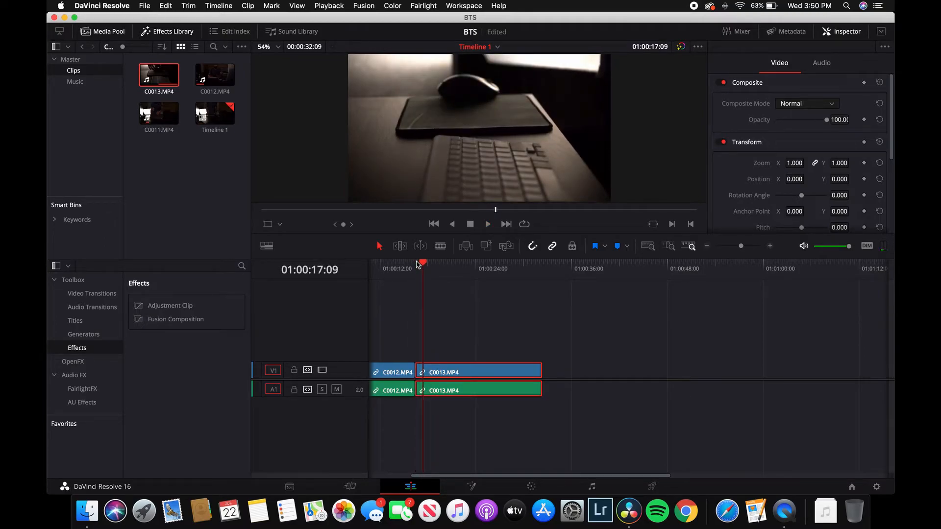
key(super+b)
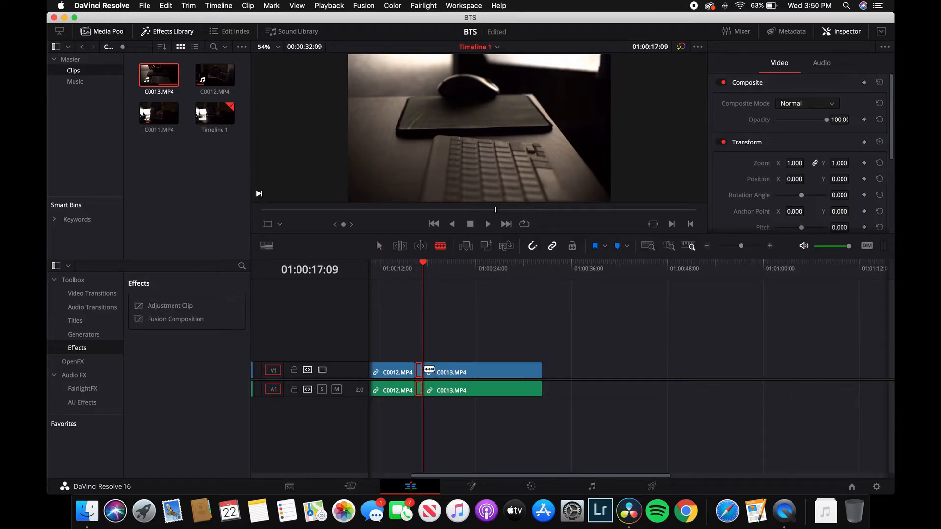
Step: Preview the rest of C0013.MP4 for a second cut point and split it at 01:00:21:02
key(space)
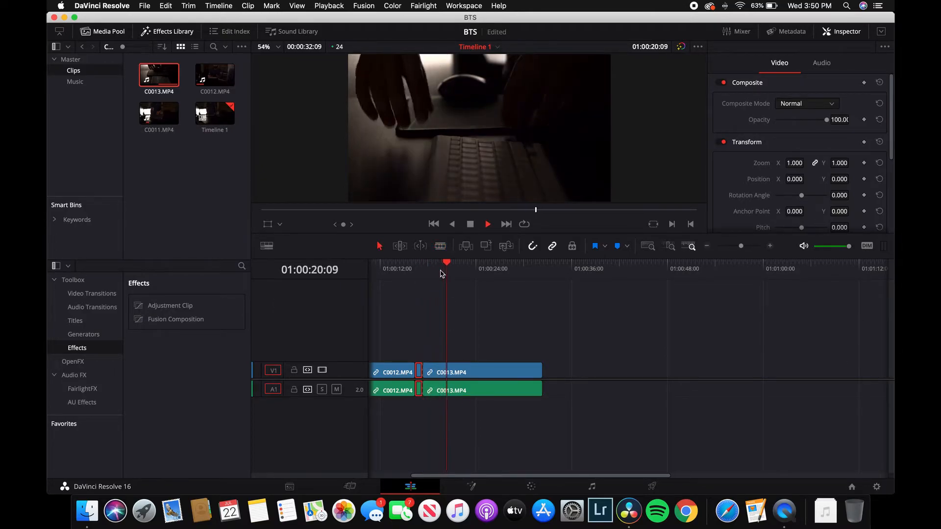
key(space)
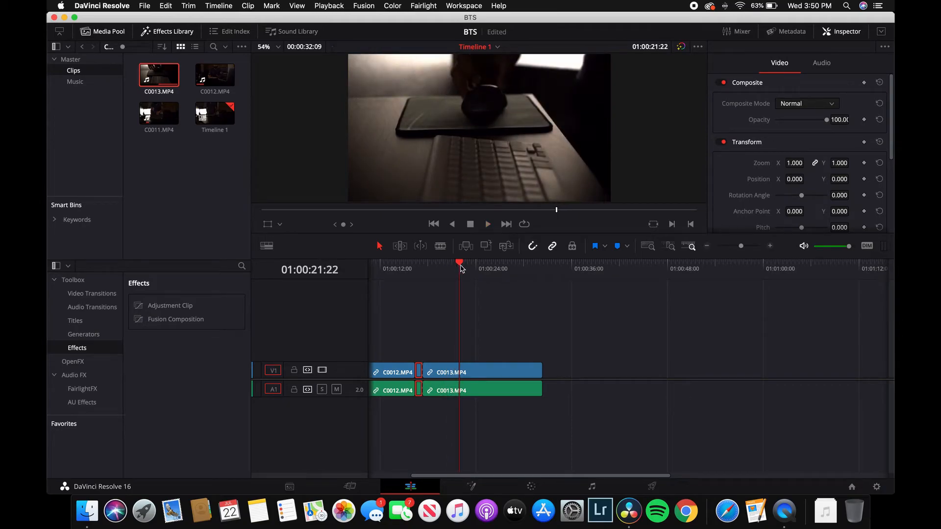
click(452, 265)
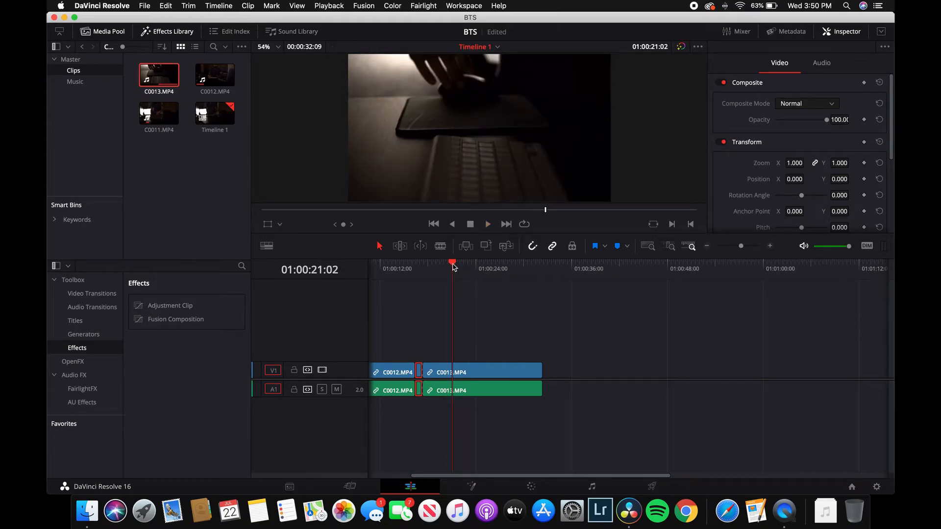
click(453, 264)
key(b)
click(452, 373)
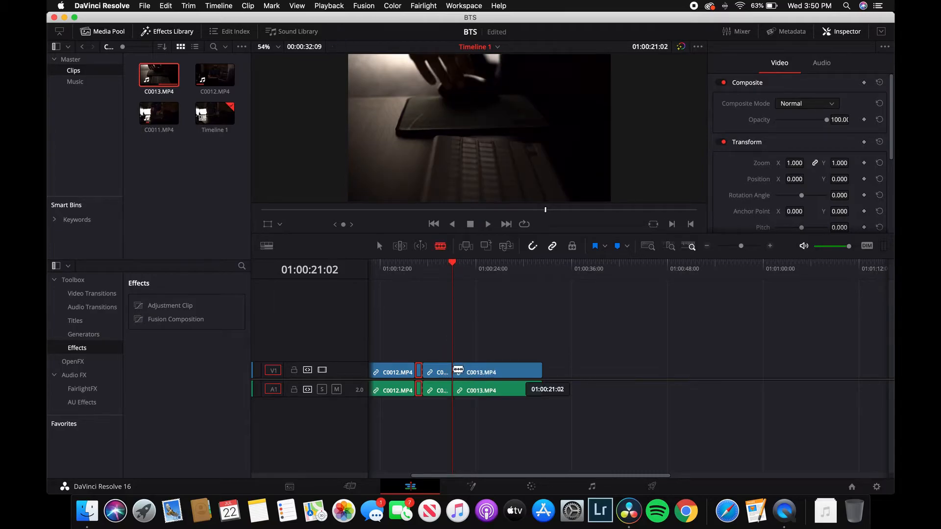
Step: Delete the middle part of C0013.MP4 and move the last part directly against the short first piece
key(a)
click(436, 375)
key(BackSpace)
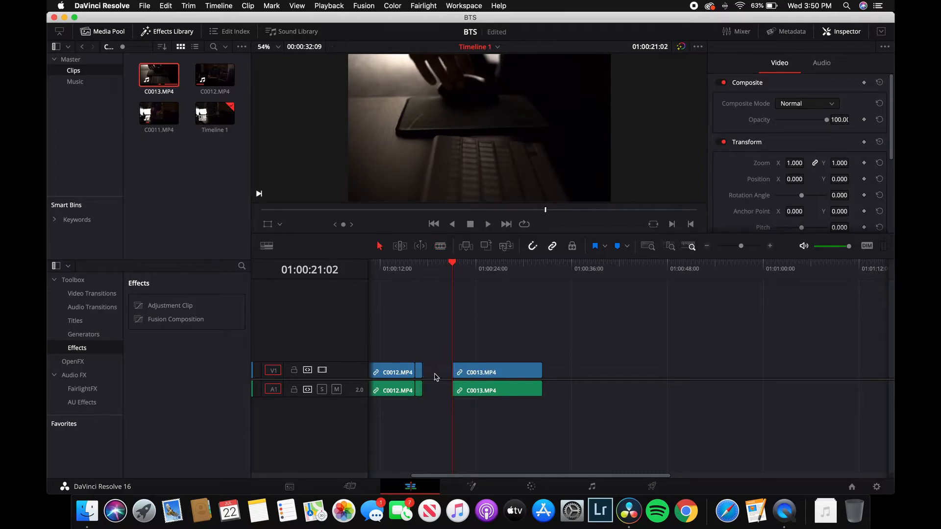
drag(475, 376, 445, 377)
Step: Split the last part of C0013.MP4 at 01:00:19:12, delete everything after the cut and return the playhead to the timeline start
click(433, 267)
key(space)
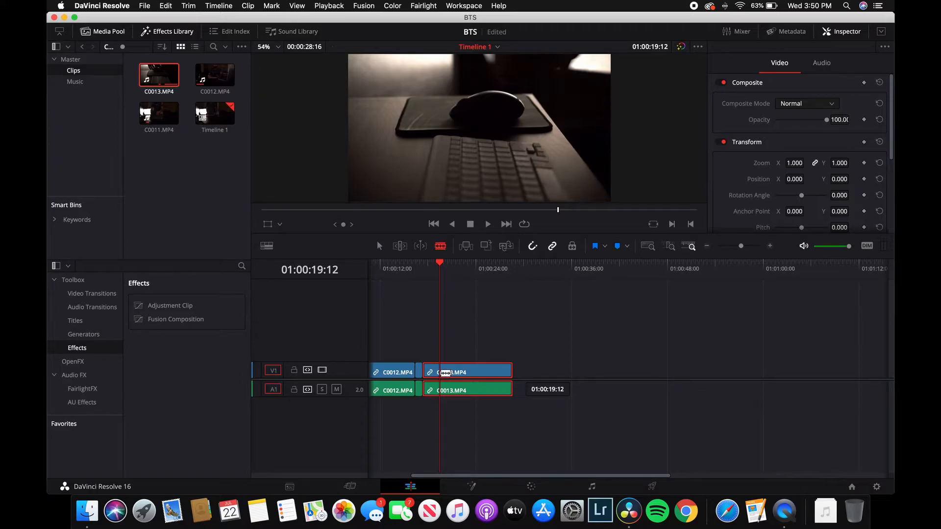
key(super+backslash)
click(470, 375)
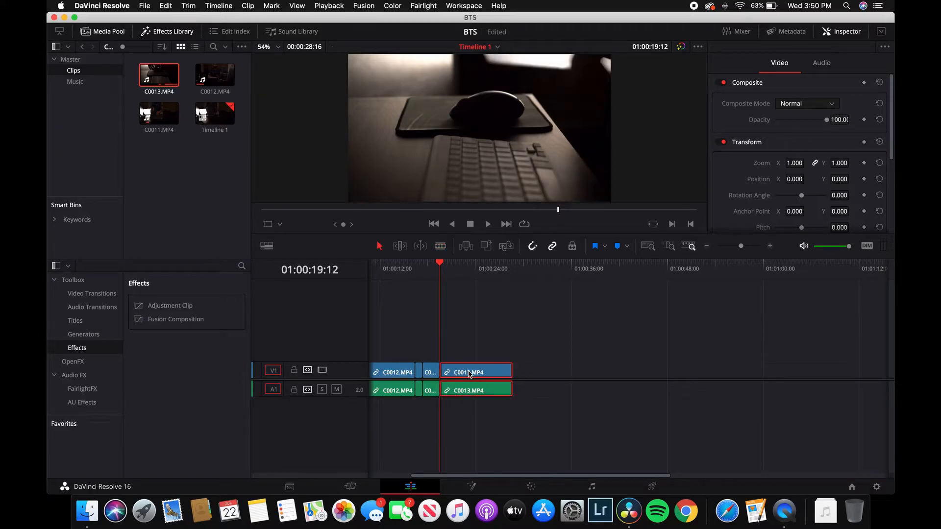
key(Delete)
scroll(413, 441, left, 3)
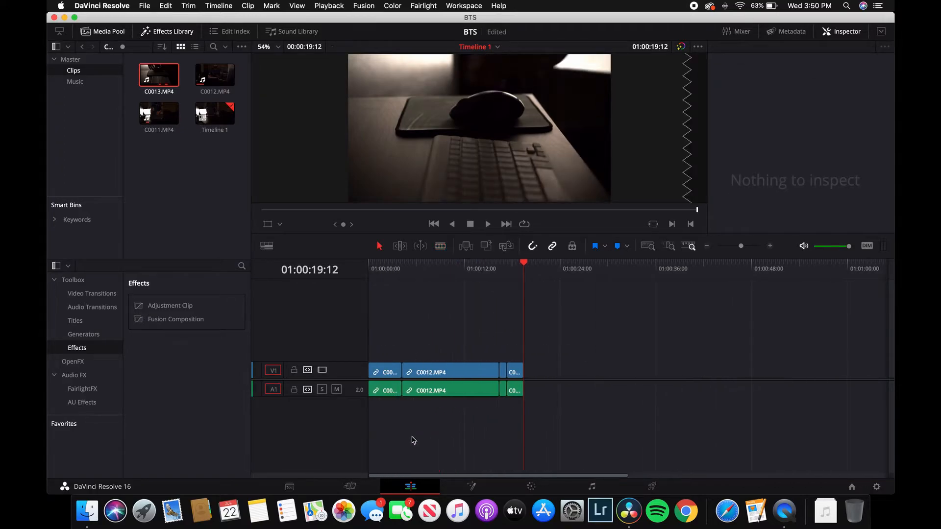
drag(521, 273, 356, 302)
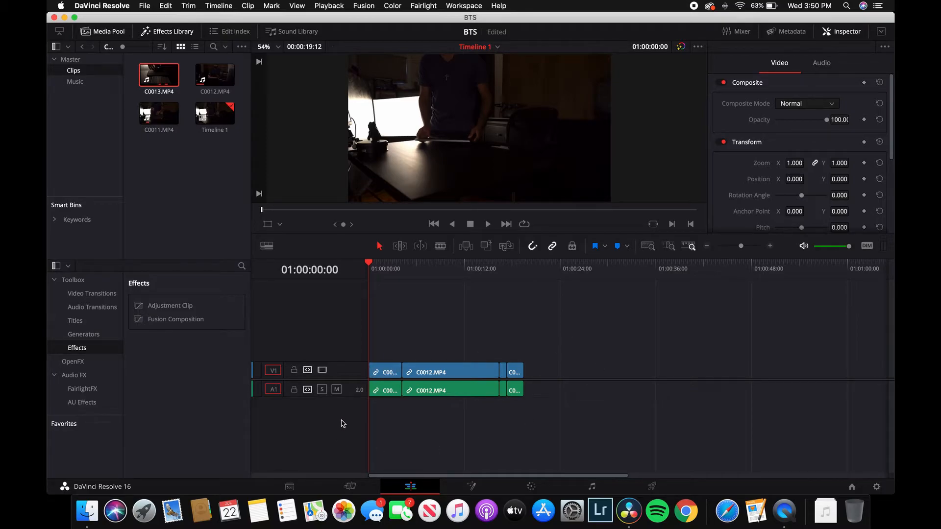
Step: Place the song from the Music bin on a new audio track A2 at the timeline start and mute track A1
click(75, 81)
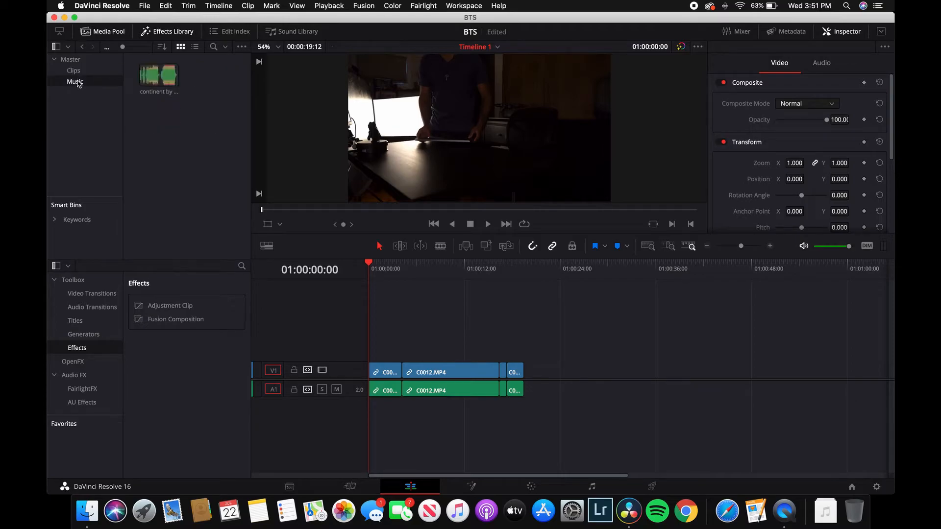
drag(154, 76, 425, 409)
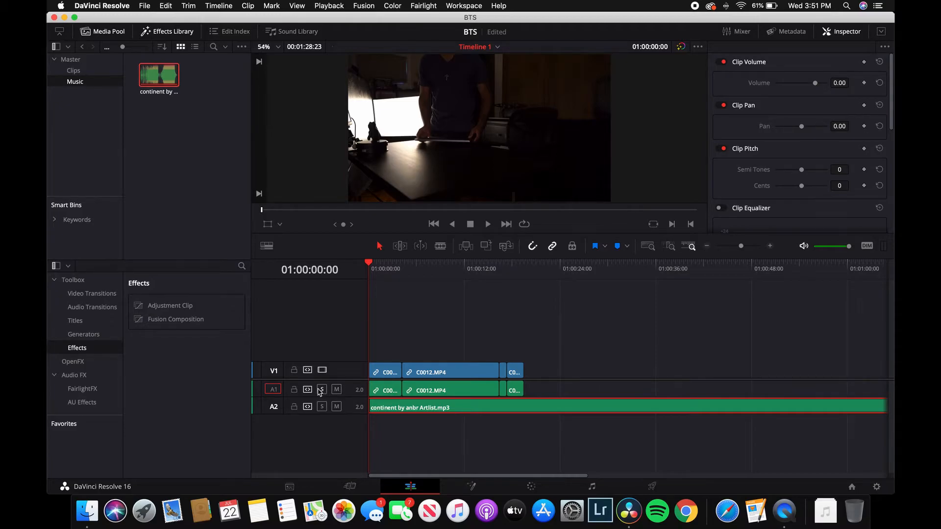
click(336, 389)
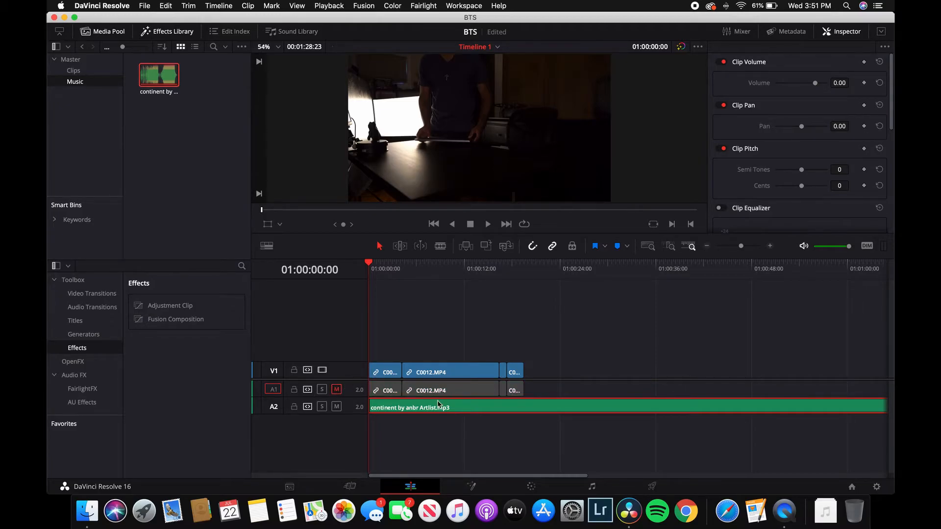
Step: Play the timeline from the beginning to check how the clips fit the music
key(space)
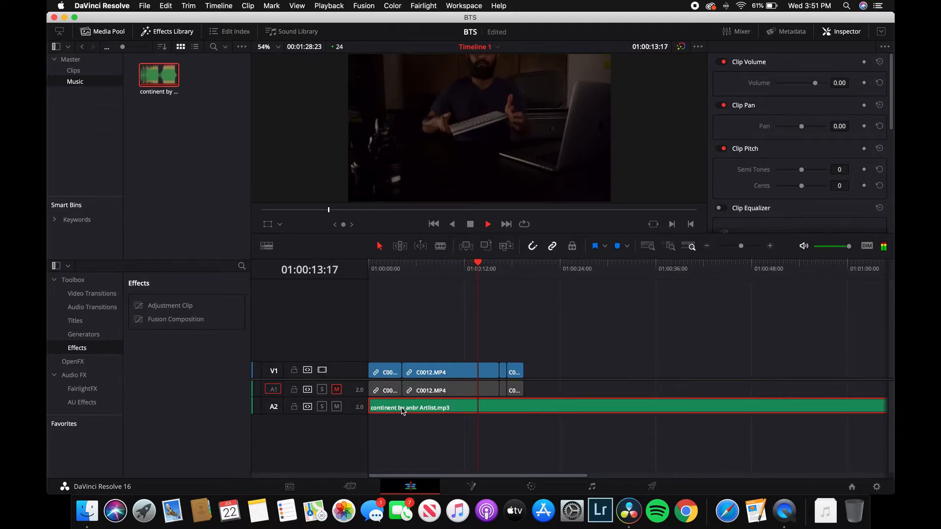
key(space)
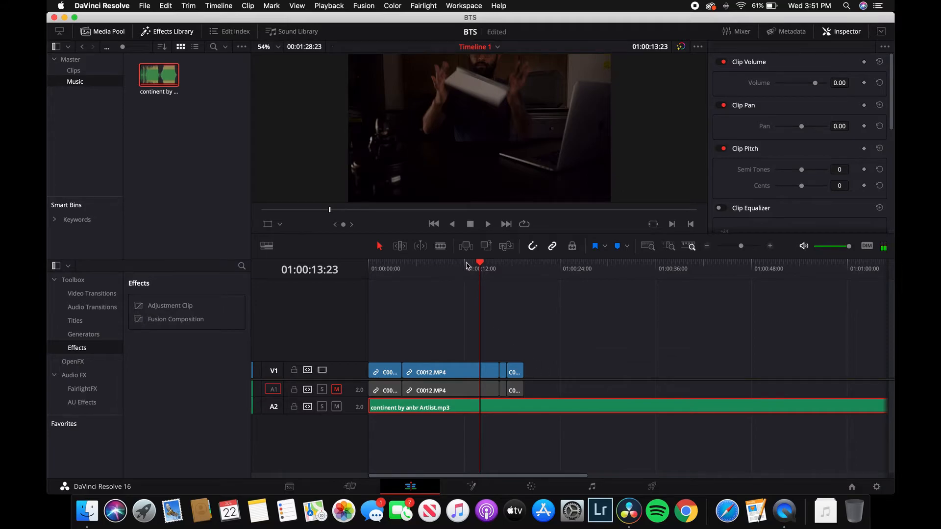
click(368, 263)
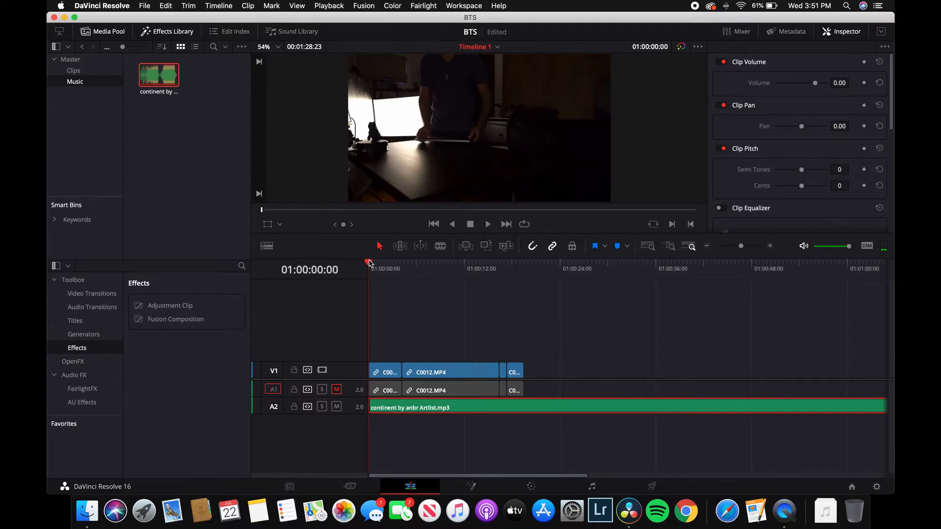
key(space)
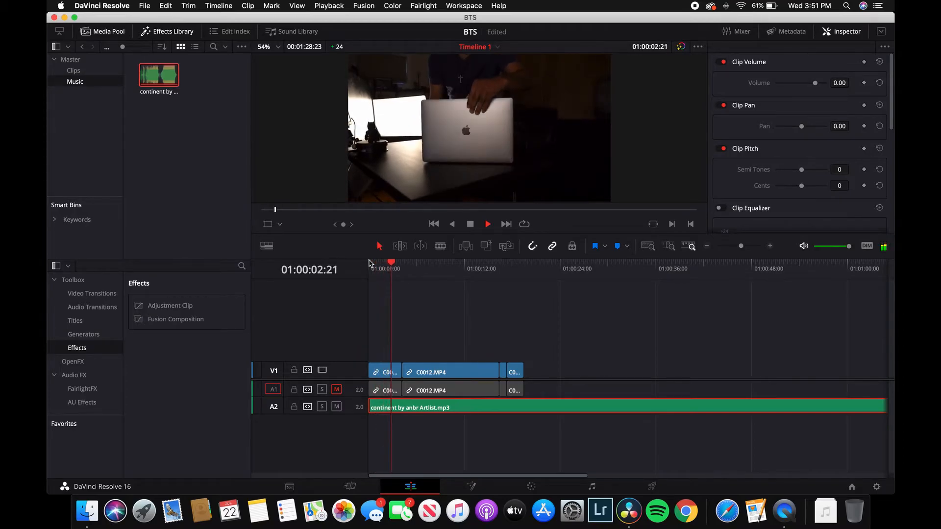
Step: Split C0011.MP4 at 01:00:00:20, delete the part before the cut and move the rest to the timeline start
click(368, 263)
drag(369, 264, 376, 264)
key(b)
click(375, 371)
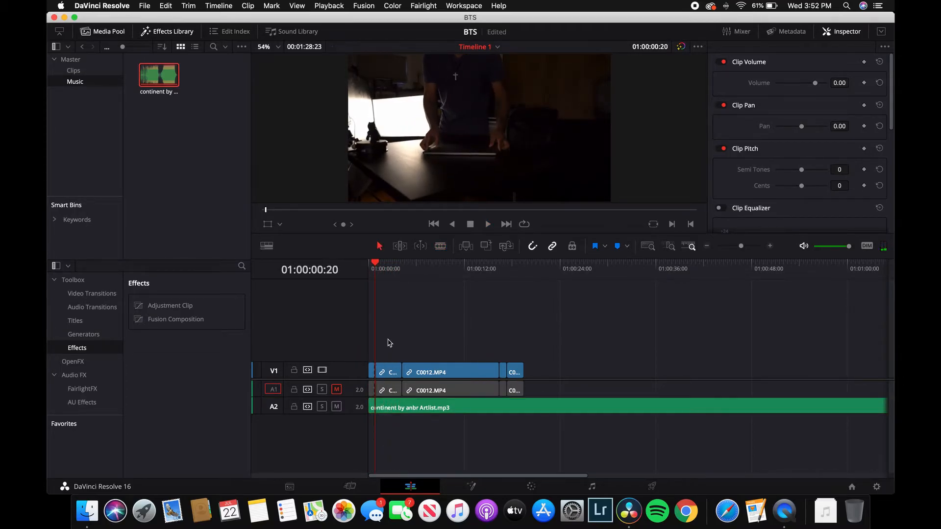
key(a)
click(373, 371)
key(BackSpace)
drag(388, 371, 381, 371)
Step: Preview C0011.MP4 with the music, split it at 01:00:03:03 and delete the part after the cut
click(369, 264)
key(space)
key(space)
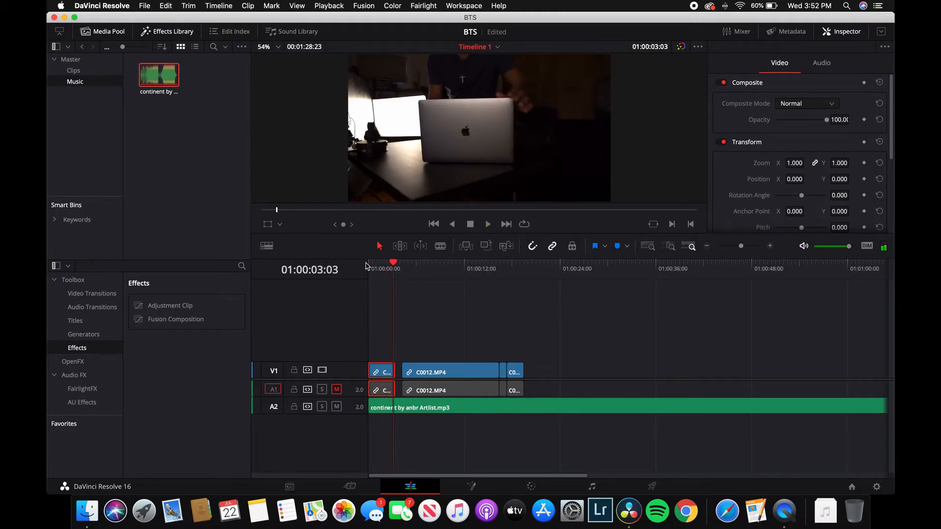
drag(741, 246, 753, 246)
key(super+b)
click(649, 371)
key(BackSpace)
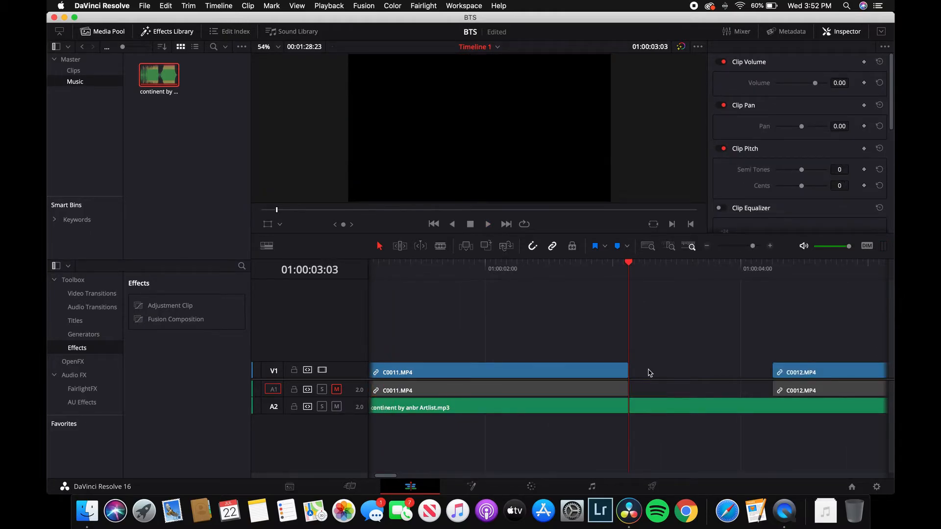
Step: Move C0012.MP4 directly against the end of C0011.MP4 and play across the cut
drag(827, 374, 745, 386)
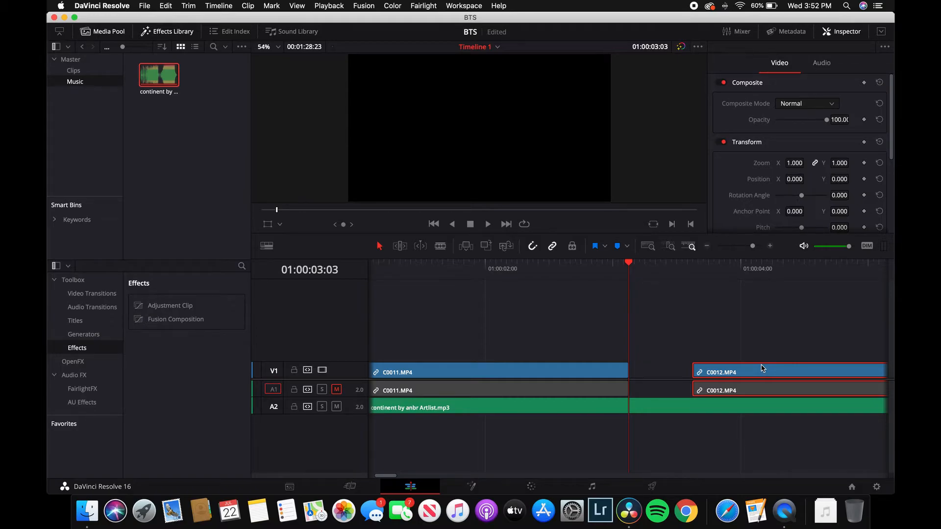
drag(772, 372, 715, 380)
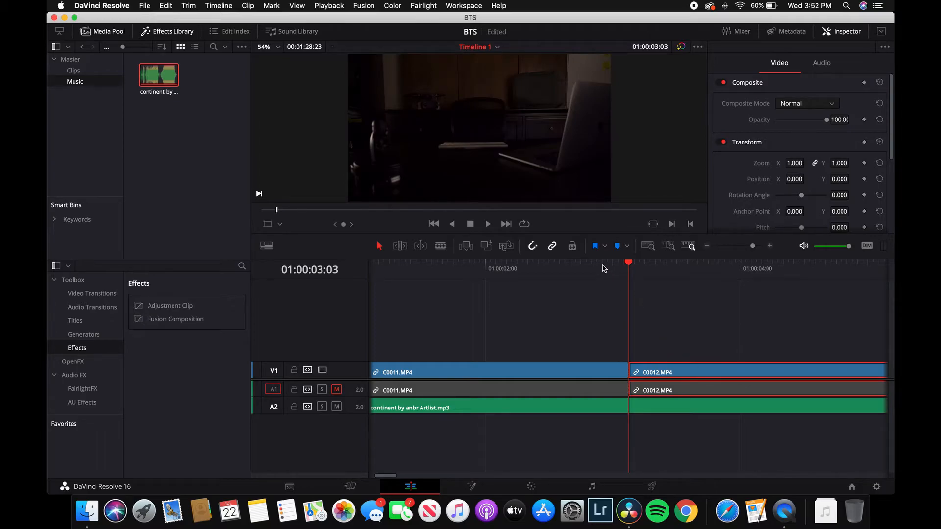
click(614, 267)
key(space)
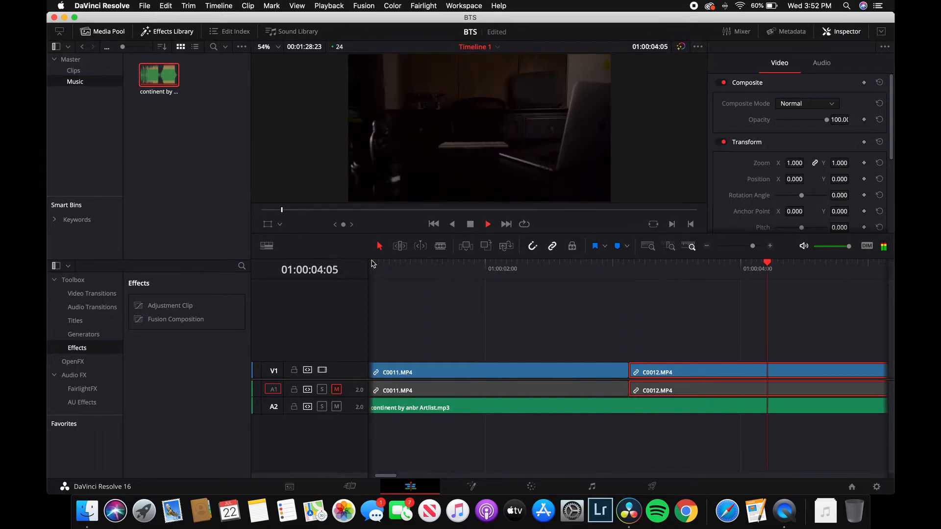
Step: Split C0012.MP4 at 01:00:10:07, delete the part before the cut and move the rest against the end of C0011.MP4
key(shift+z)
drag(425, 265, 419, 264)
key(super+b)
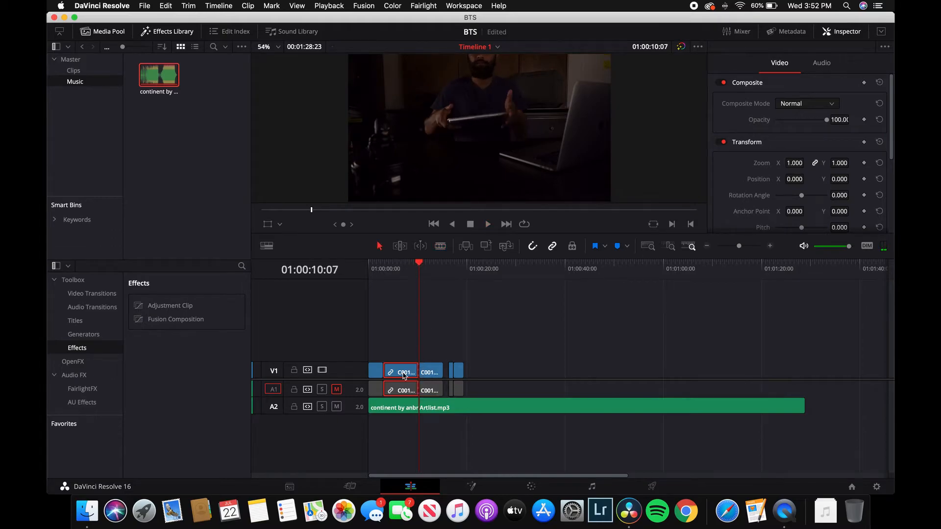
click(403, 372)
key(BackSpace)
drag(431, 372, 395, 372)
Step: Preview the transition, cut a short piece off the start of C0012.MP4 and close the gap to C0011.MP4
click(370, 263)
key(space)
key(space)
drag(395, 263, 386, 263)
key(super+b)
click(385, 373)
key(BackSpace)
click(391, 375)
drag(390, 375, 386, 375)
Step: Play from the timeline start, split C0012.MP4 at 01:00:04:11 and delete the part after the cut
drag(379, 265, 357, 268)
key(space)
key(shift+z)
click(569, 269)
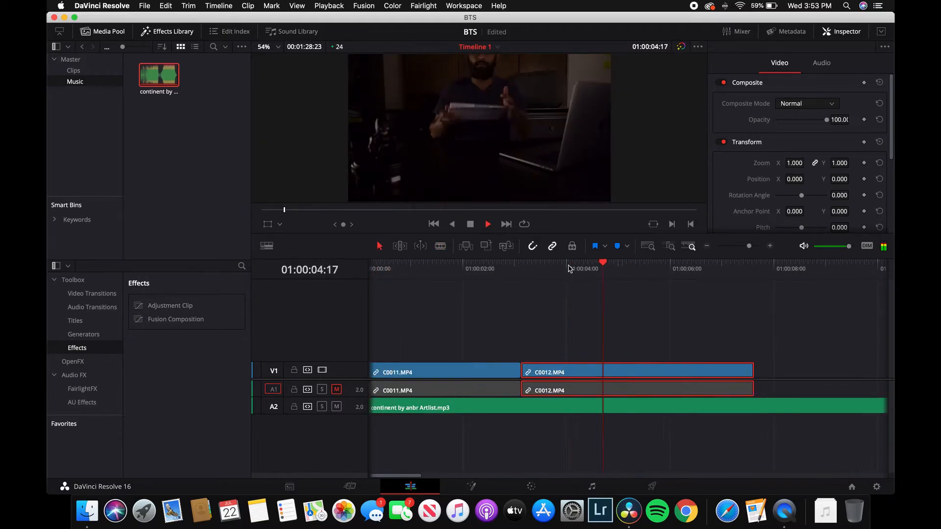
click(569, 268)
key(space)
click(593, 267)
key(b)
click(593, 373)
key(a)
key(BackSpace)
Step: Move the short first piece of C0013.MP4 directly against the end of C0012.MP4
drag(630, 370, 558, 371)
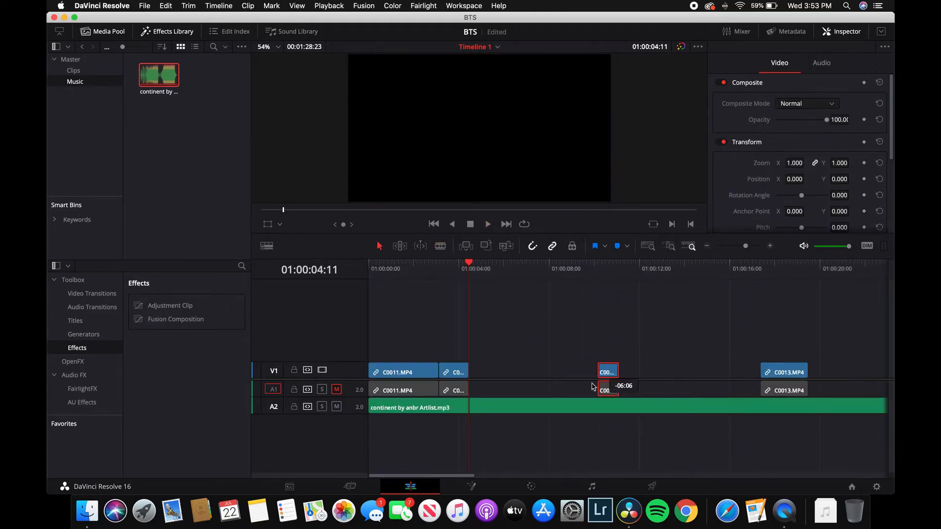
click(460, 265)
key(space)
drag(616, 373, 489, 371)
key(space)
Step: Preview the cuts with the music and move the longer C0013.MP4 piece earlier so it ends at about 01:00:08:18
click(382, 266)
key(space)
click(416, 266)
key(space)
key(space)
key(space)
drag(788, 373, 539, 374)
Step: Play back the rearranged clips from several points and from the start to check their timing against the music
key(space)
key(space)
click(460, 266)
key(space)
key(space)
click(369, 266)
key(space)
key(space)
Step: Split the music track at 01:00:09:02, delete the part after the cut and replay the timeline
key(b)
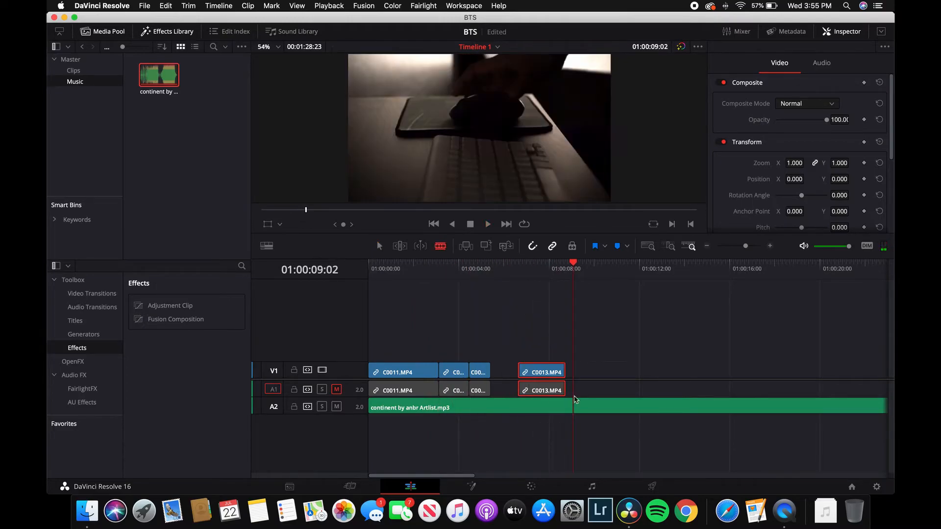
click(573, 407)
key(a)
click(619, 411)
key(BackSpace)
key(Home)
key(space)
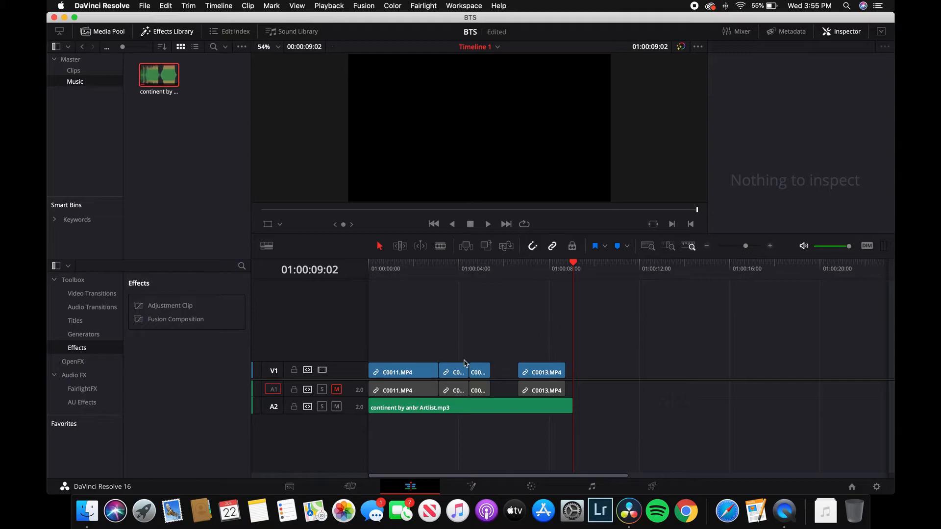
Step: Place the playhead at the end of C0013.MP4, at 01:00:08:18, and open the Fusion page
key(b)
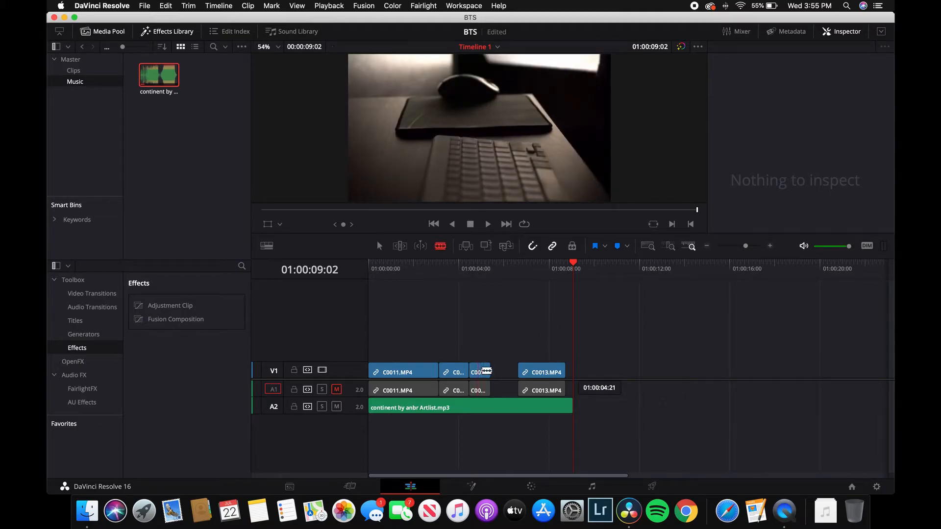
key(a)
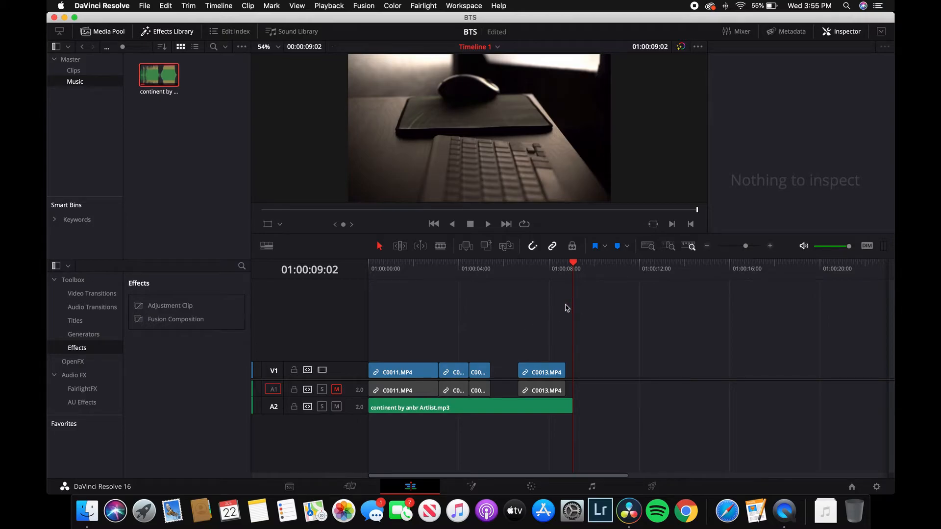
mouse_move(576, 265)
mouse_down()
mouse_move(379, 267)
mouse_move(567, 272)
mouse_up()
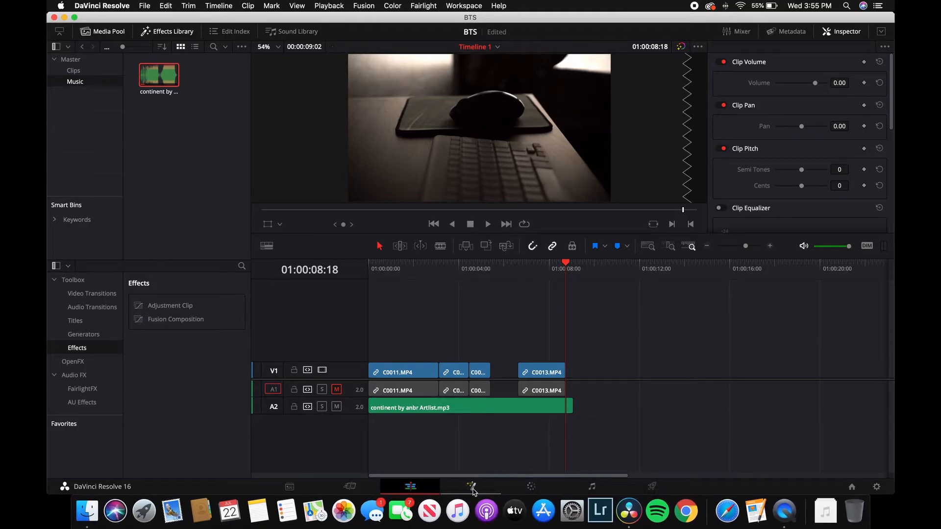
click(472, 487)
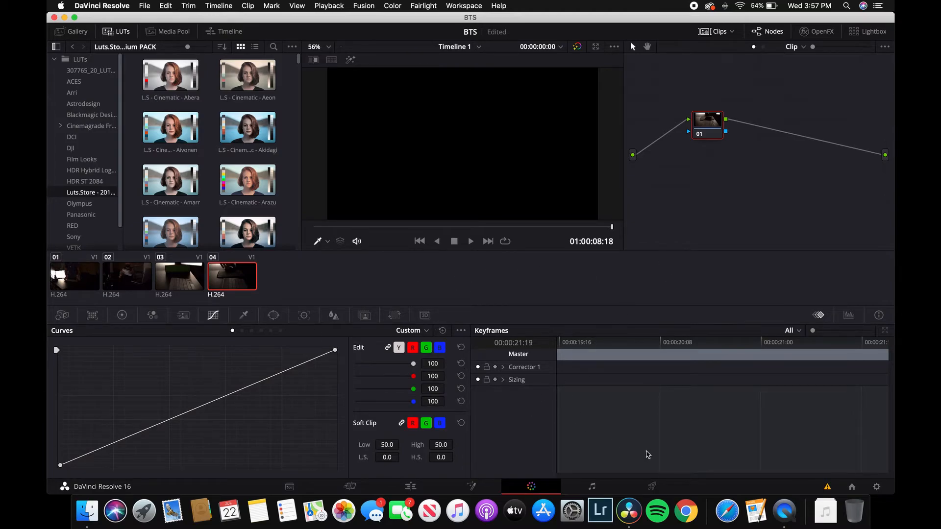
Step: View the timeline's audio tracks on the Fairlight page and return to the Edit page
click(592, 487)
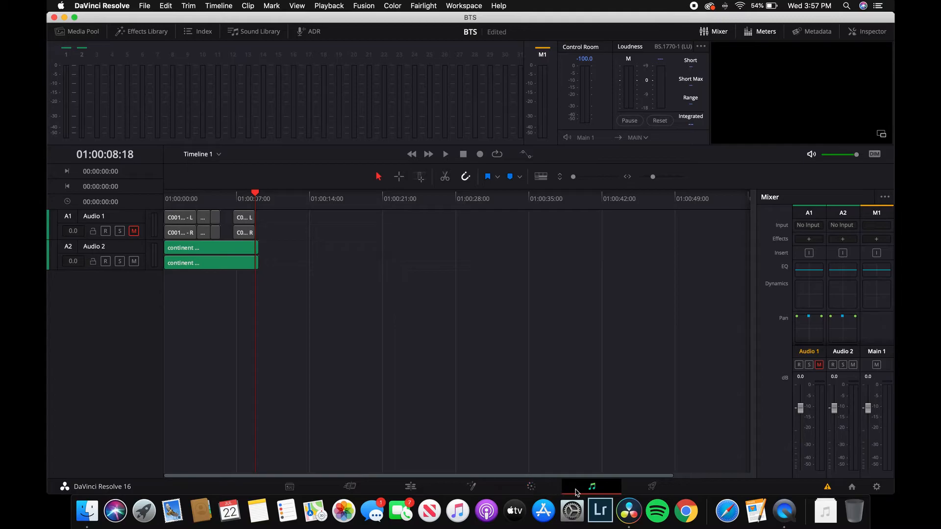
click(411, 488)
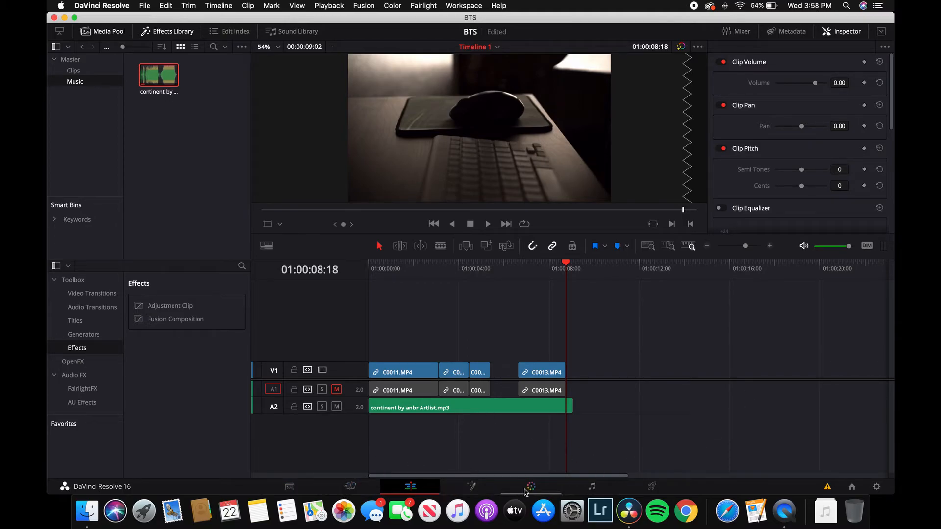
Step: Open the Deliver page and name the render file "bts tutorial"
click(653, 487)
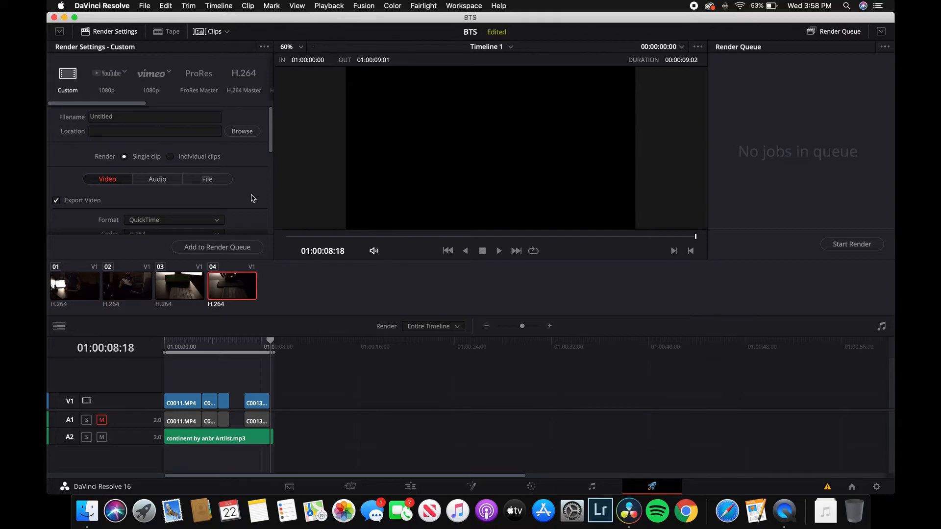
click(116, 117)
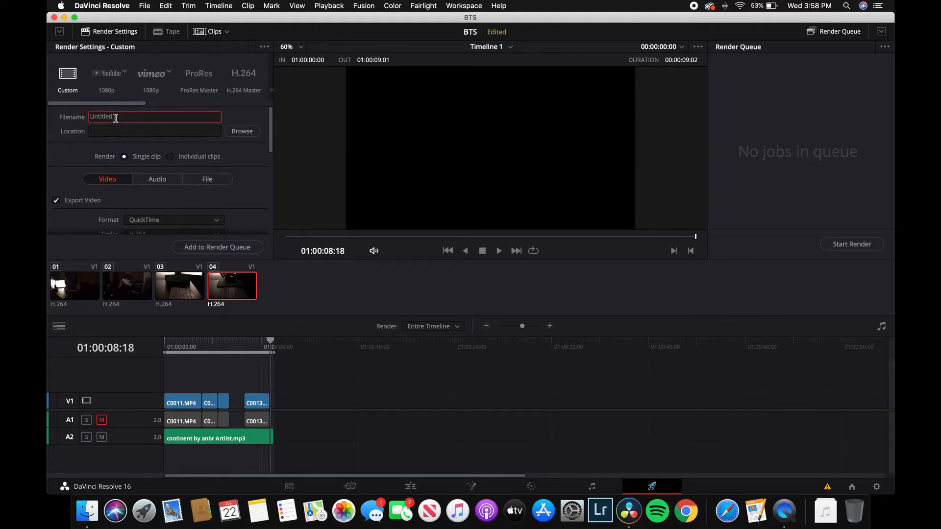
key(BackSpace)
key(BackSpace)
key(BackSpace)
key(BackSpace)
key(BackSpace)
key(BackSpace)
key(BackSpace)
text(bts tutorial)
Step: Set the Desktop folder as the save location for the rendered file
click(122, 131)
click(242, 131)
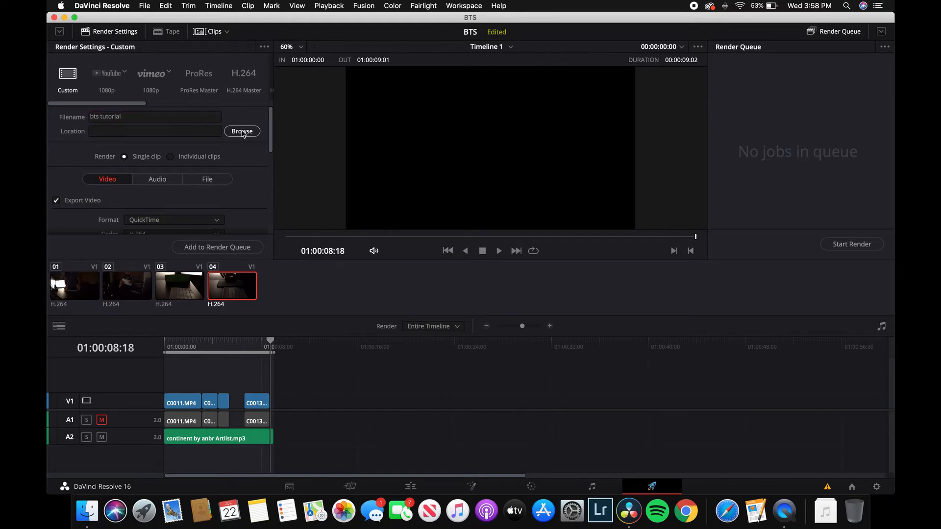
click(482, 166)
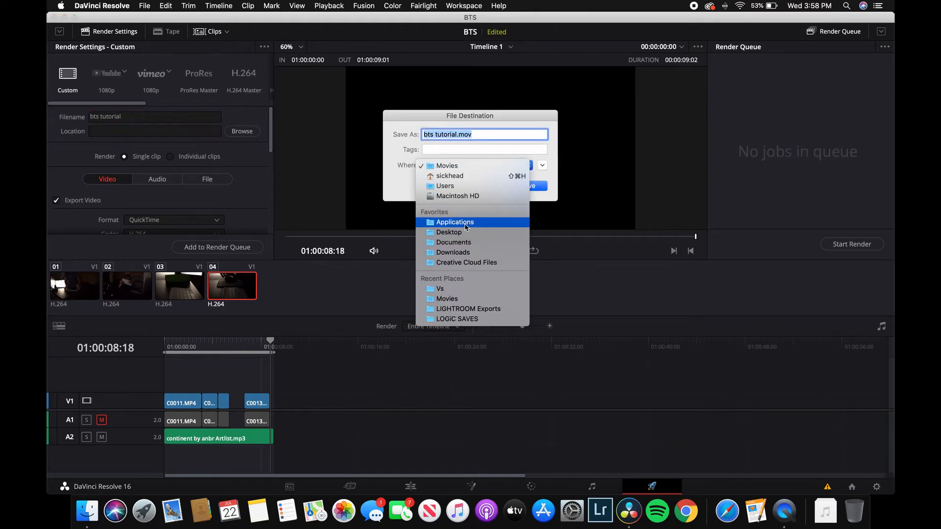
click(458, 232)
click(544, 185)
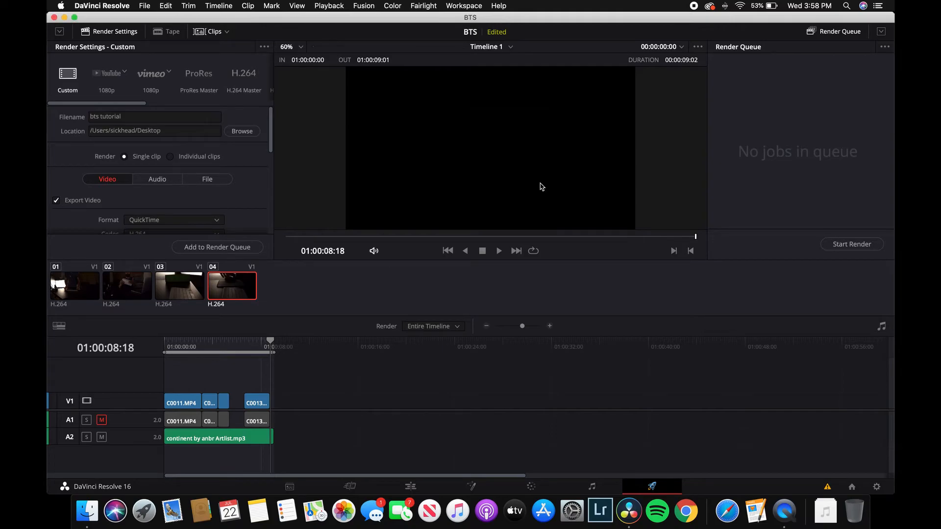
Step: Set the video export format to MP4
scroll(185, 203, down, 2)
scroll(186, 203, down, 1)
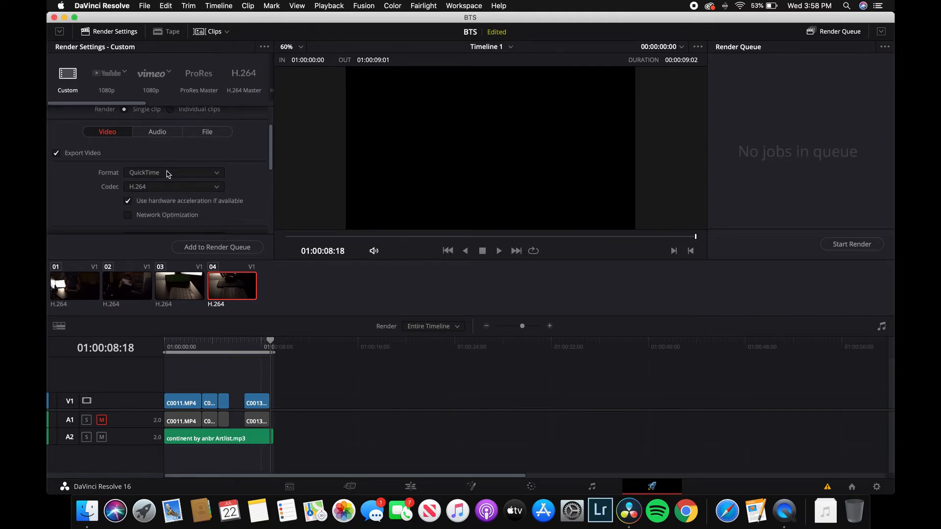
click(169, 173)
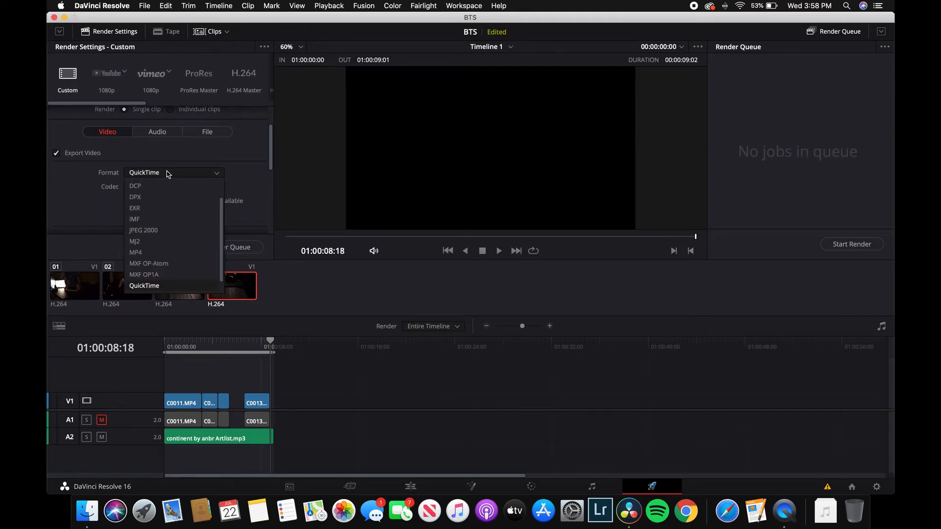
click(154, 253)
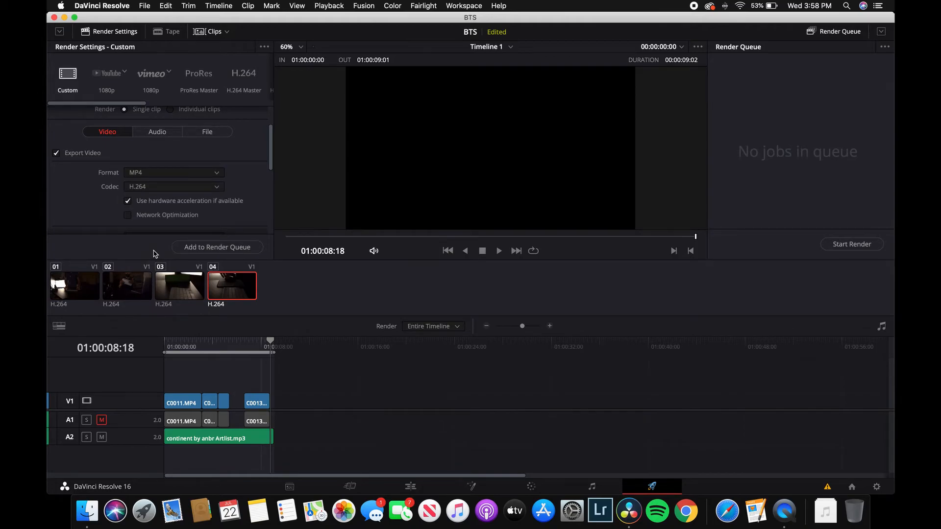
Step: Review the remaining video export settings, add the timeline to the render queue and start rendering it
scroll(245, 191, down, 6)
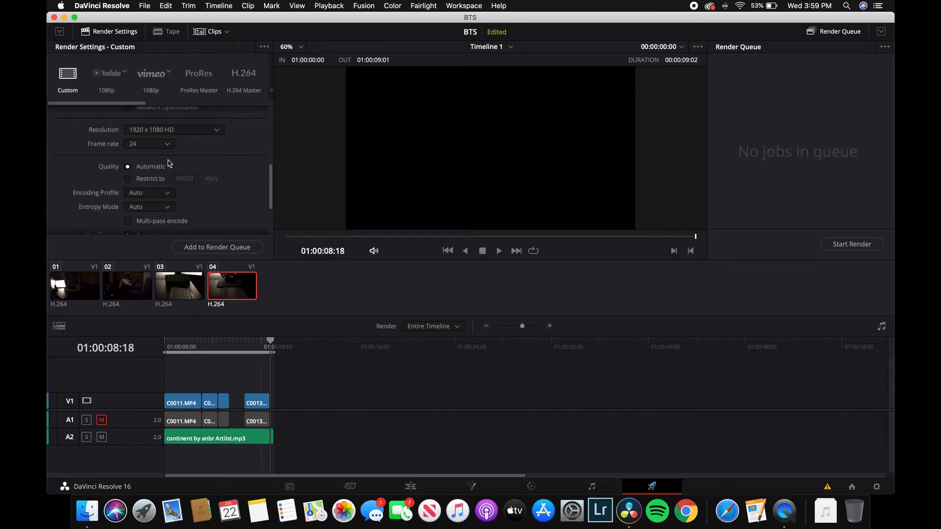
scroll(206, 173, down, 3)
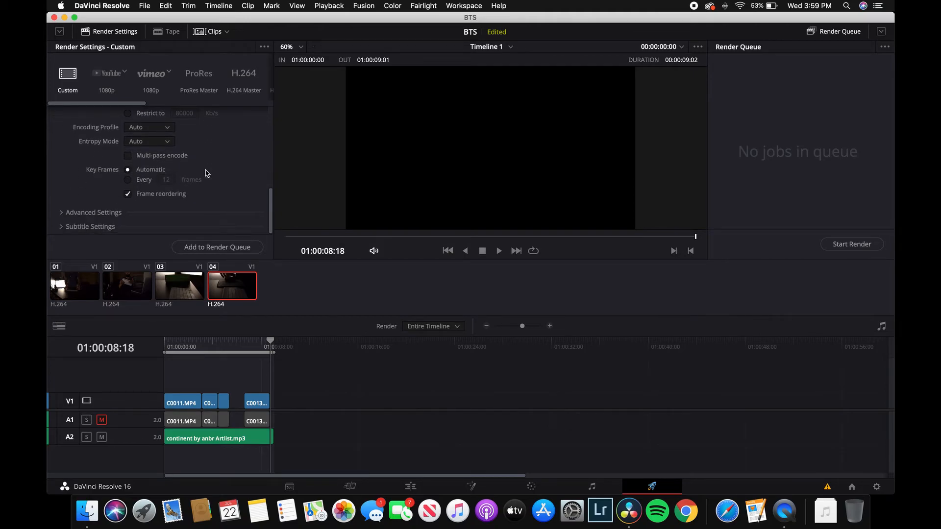
scroll(206, 174, up, 2)
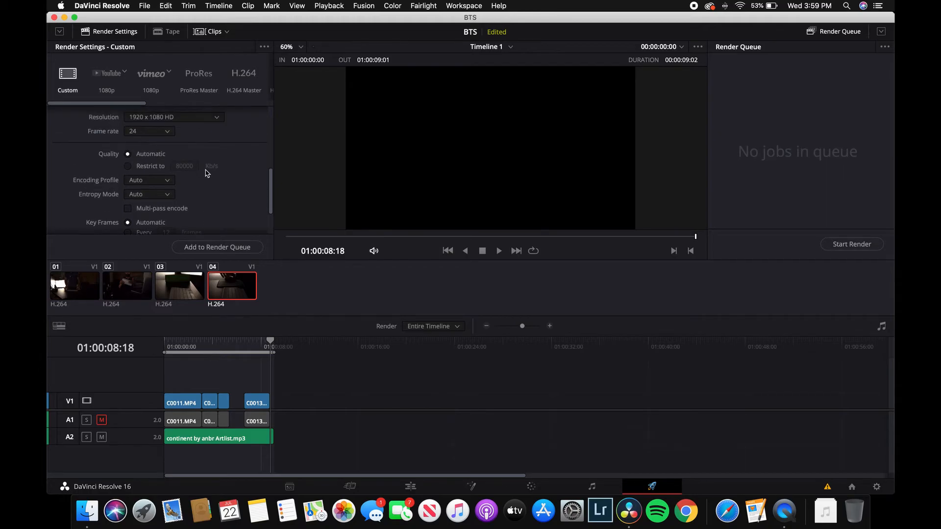
scroll(207, 174, down, 2)
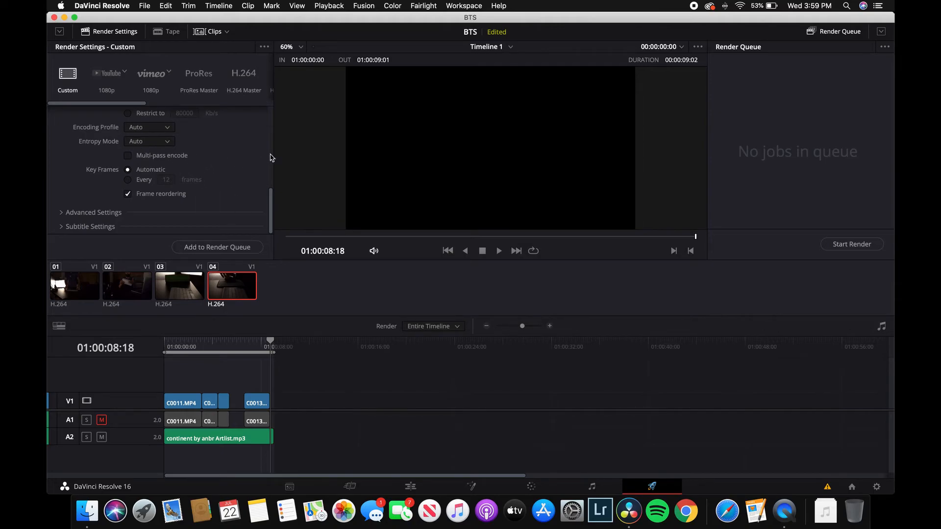
click(220, 252)
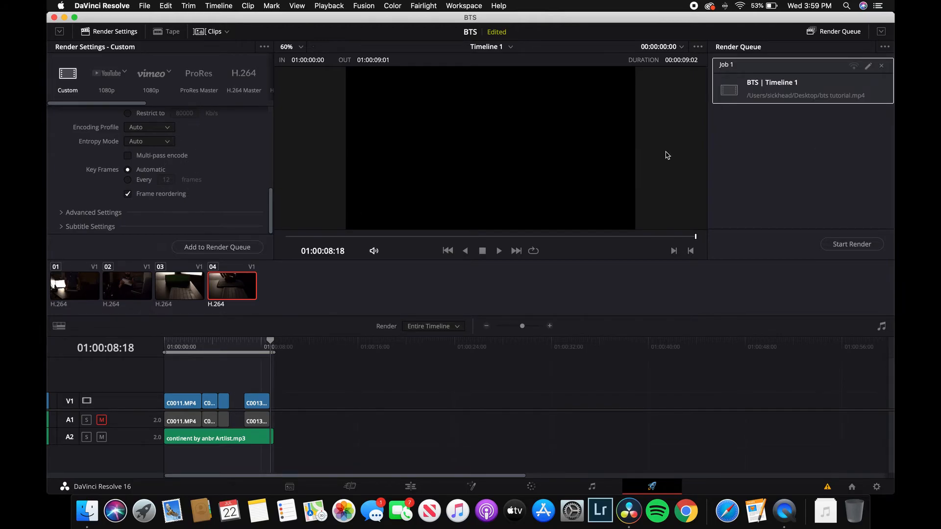
click(852, 245)
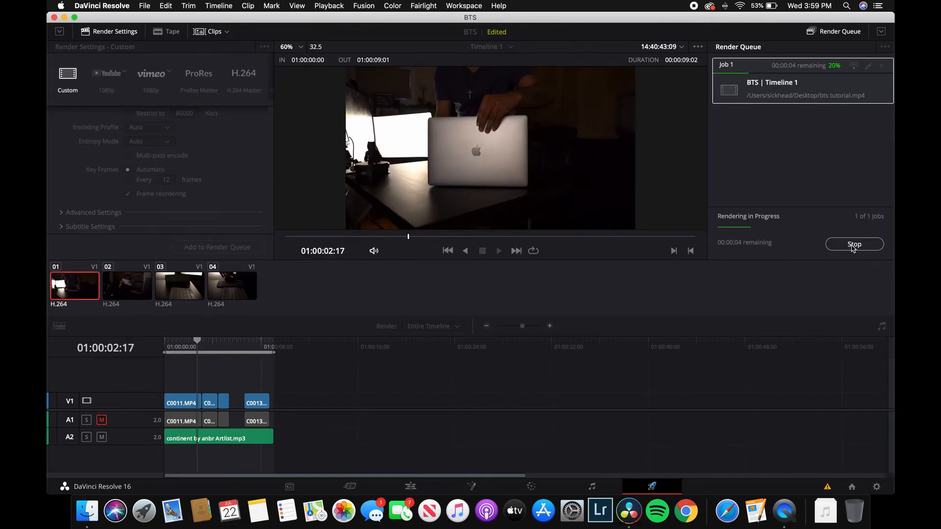